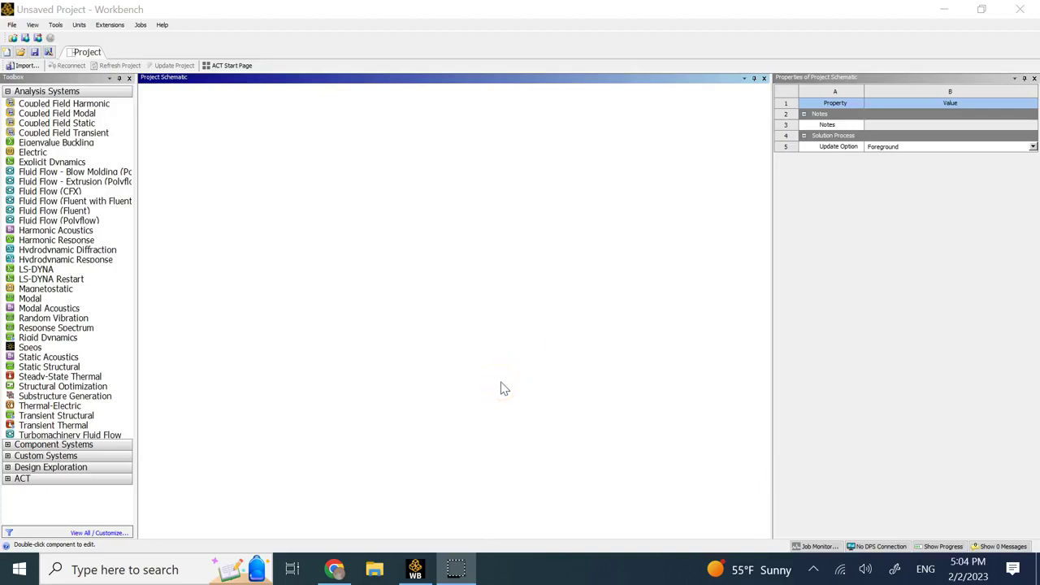
Drop a Steady-State Thermal system into the schematic as a standalone system
{"action": "left_click", "coordinate": [411, 353]}
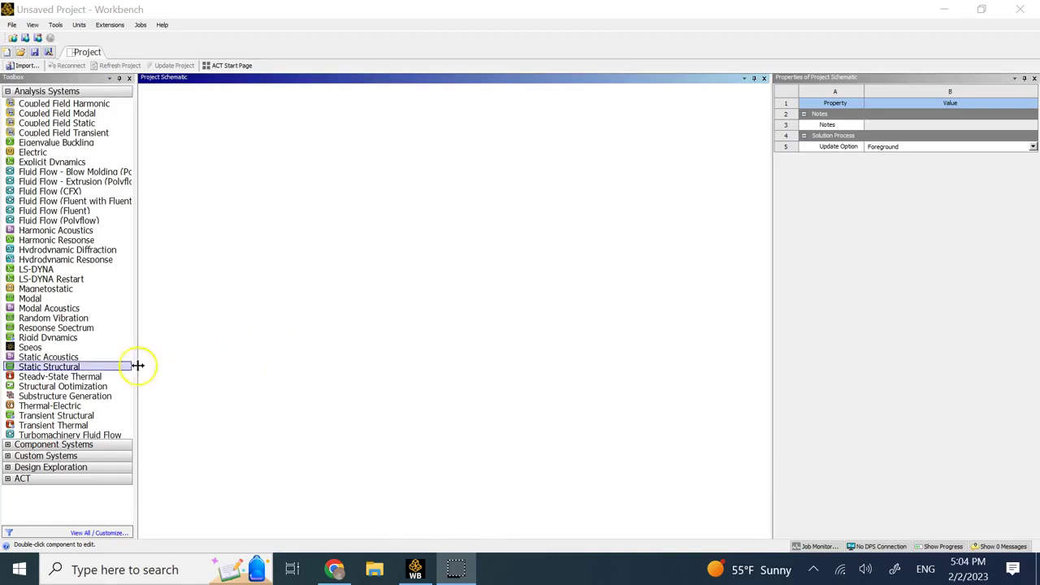
{"action": "left_click", "coordinate": [96, 377]}
{"action": "left_click_drag", "start_coordinate": [97, 374], "coordinate": [214, 126]}
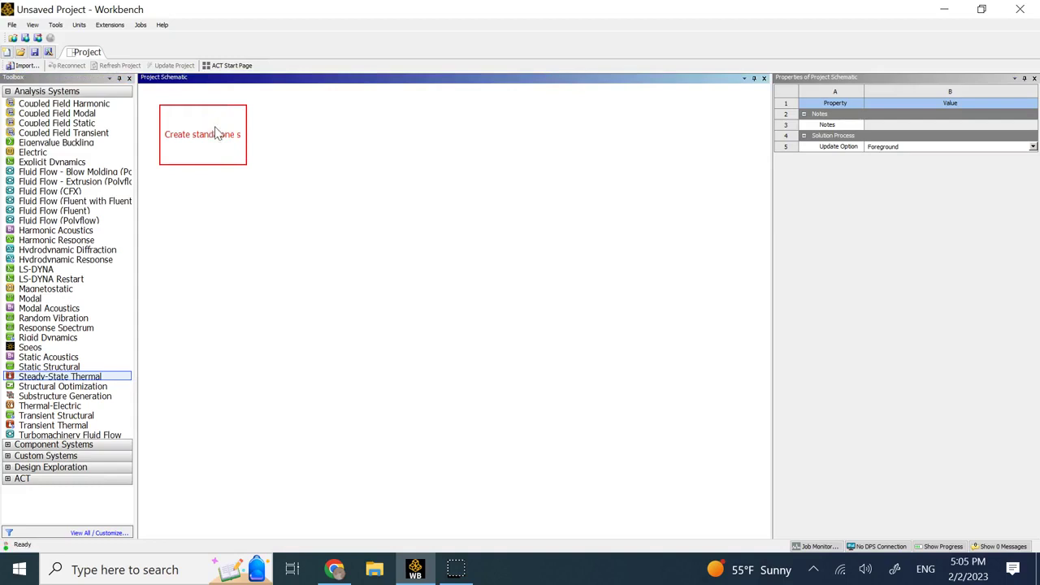
{"action": "left_click_drag", "start_coordinate": [217, 133], "coordinate": [217, 132]}
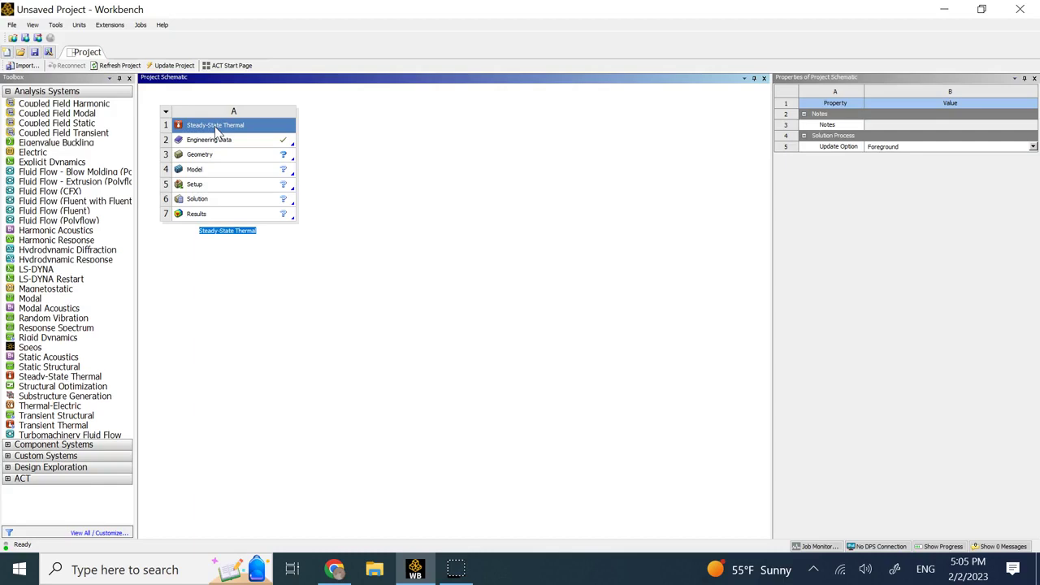
Launch a new DesignModeler geometry from the thermal system's Geometry cell (A3)
{"action": "left_click", "coordinate": [234, 156]}
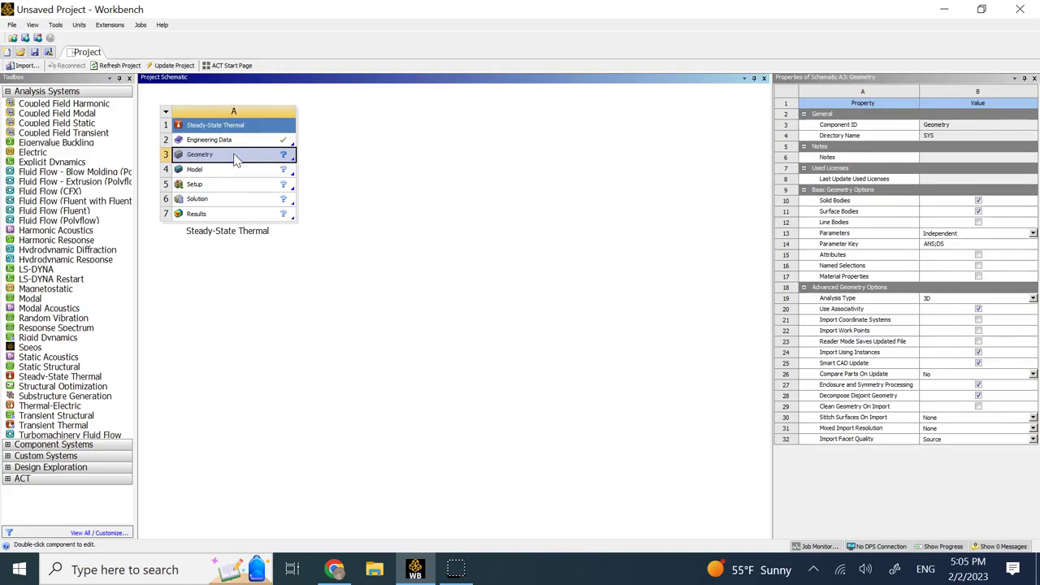
{"action": "right_click", "coordinate": [233, 156]}
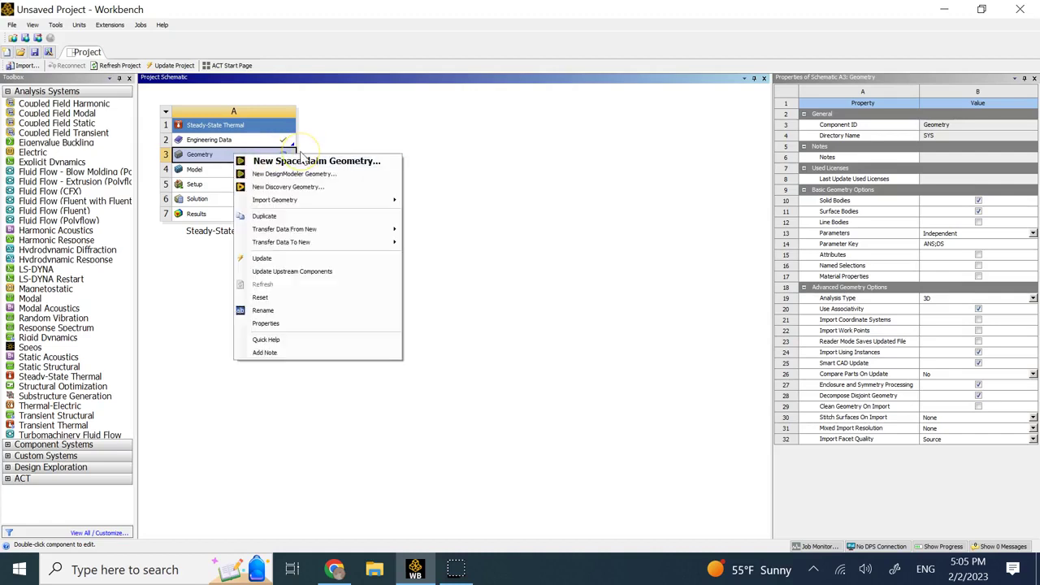
{"action": "left_click", "coordinate": [337, 174]}
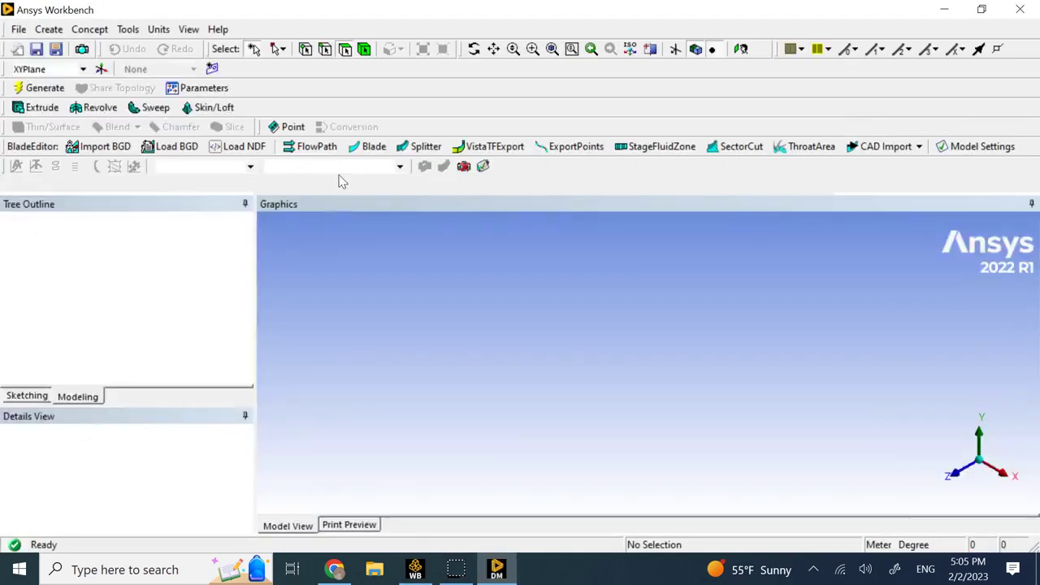
Look face-on at the XYPlane and enter sketching with the 2D grid shown
{"action": "left_click", "coordinate": [950, 477]}
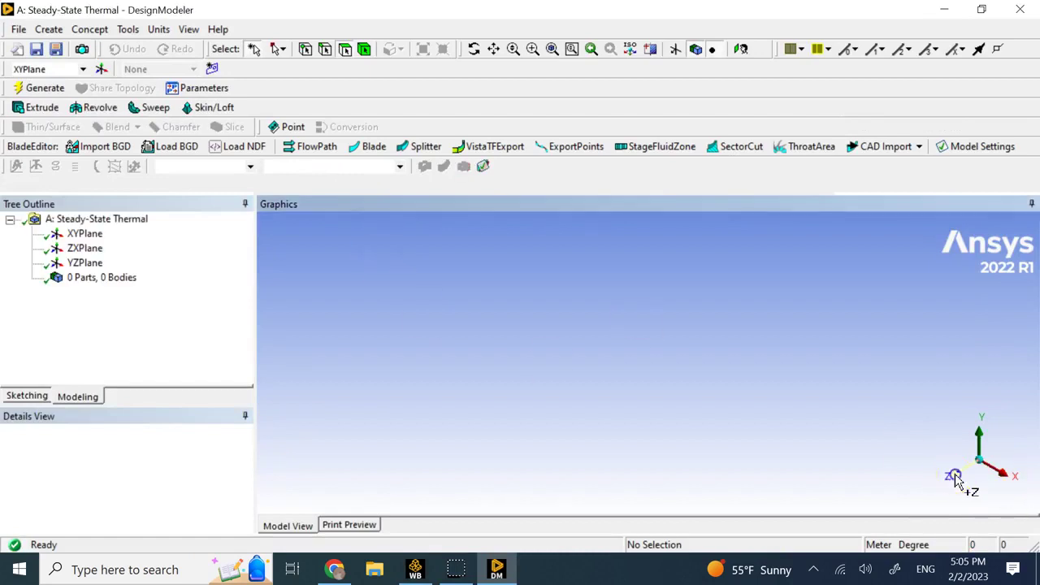
{"action": "left_click", "coordinate": [93, 234]}
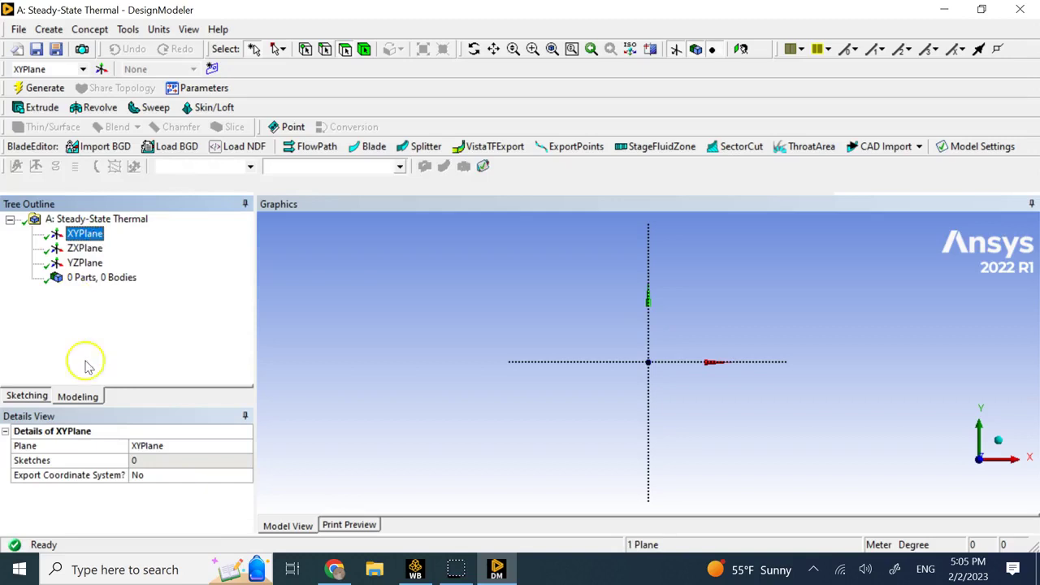
{"action": "left_click", "coordinate": [30, 396]}
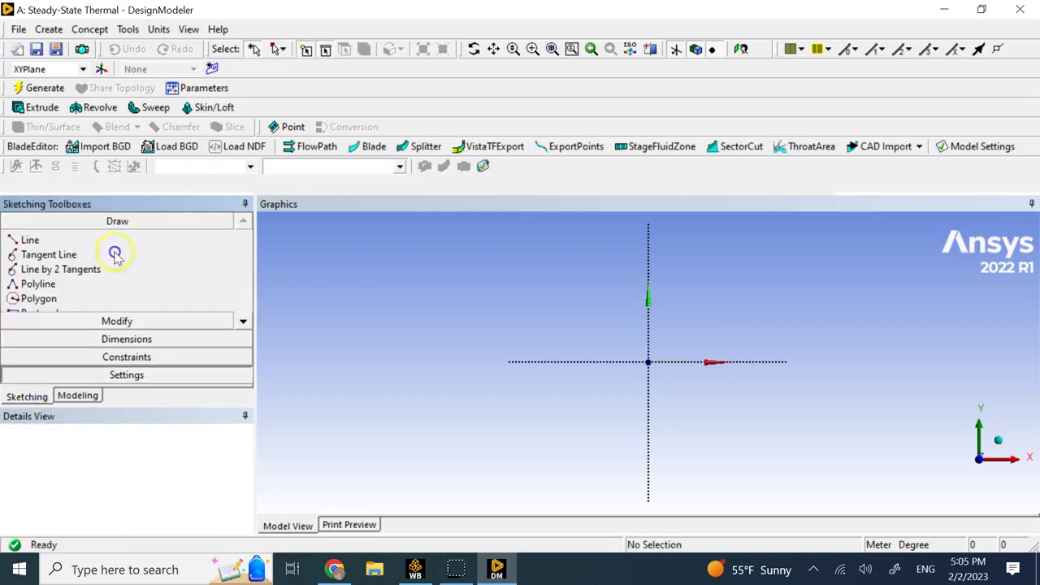
{"action": "left_click", "coordinate": [170, 375]}
{"action": "left_click", "coordinate": [65, 311]}
{"action": "left_click", "coordinate": [202, 312]}
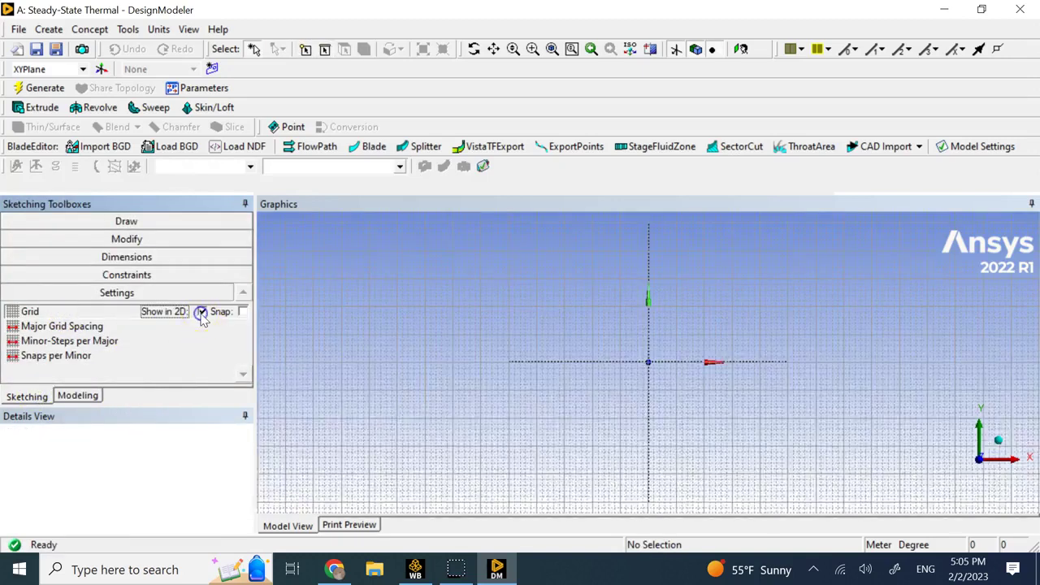
Switch the model units to millimetres
{"action": "left_click", "coordinate": [86, 30]}
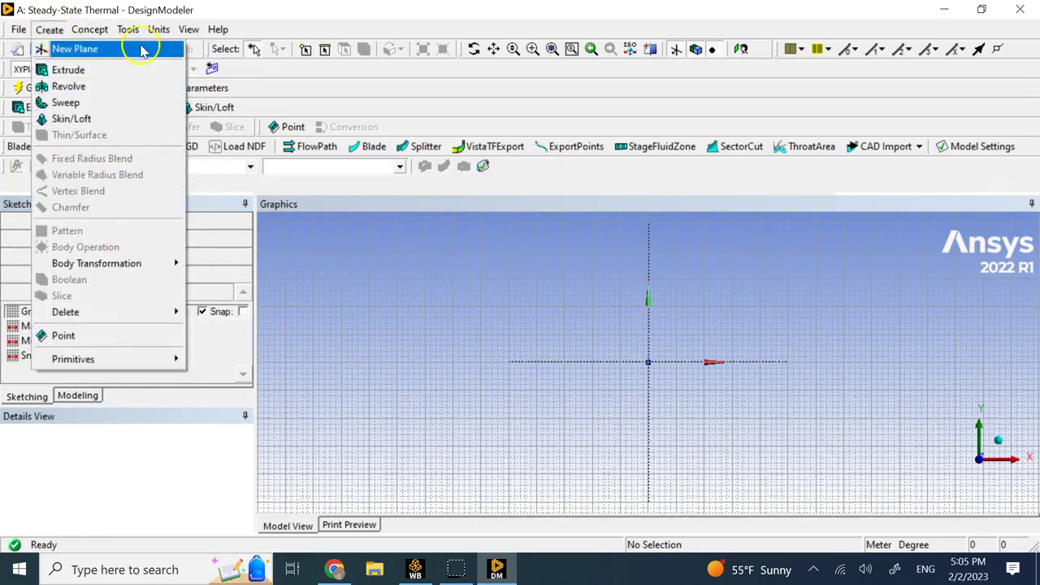
{"action": "mouse_move", "coordinate": [160, 30]}
{"action": "left_click", "coordinate": [199, 84]}
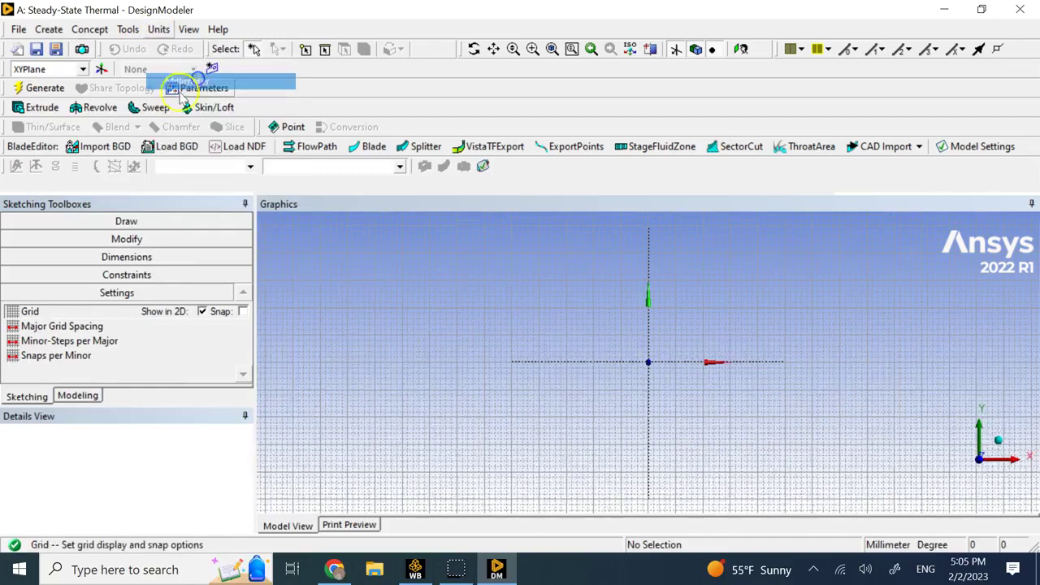
Draw a rectangle on the XYPlane sketch
{"action": "left_click", "coordinate": [122, 222]}
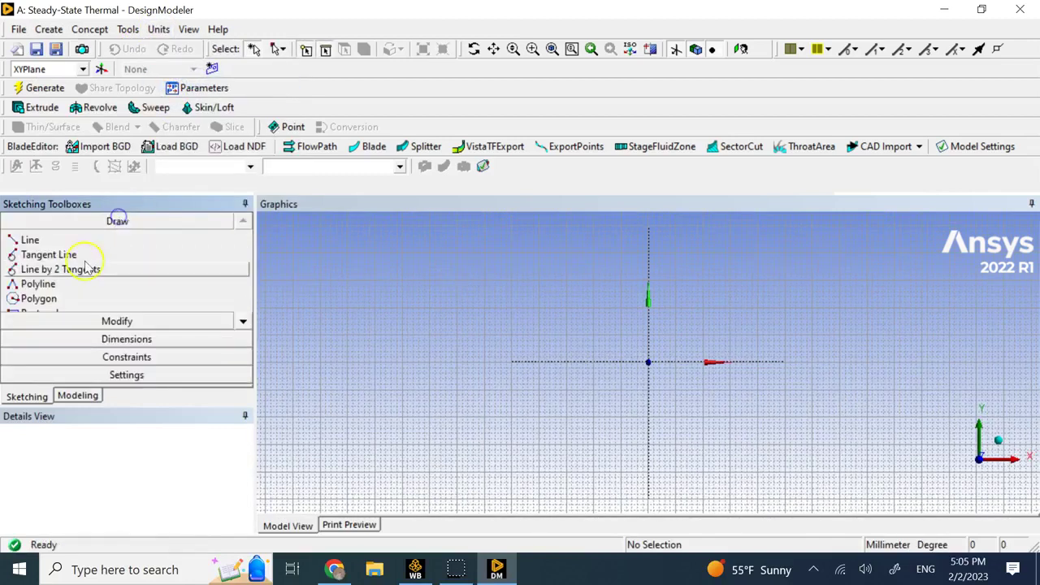
{"action": "left_click", "coordinate": [243, 322]}
{"action": "left_click", "coordinate": [243, 322]}
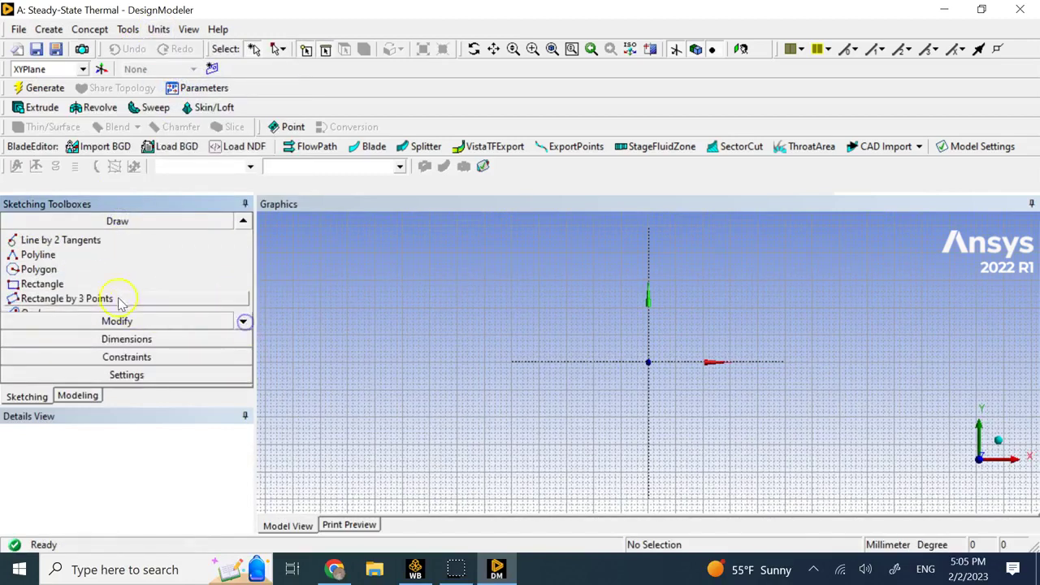
{"action": "left_click", "coordinate": [99, 286]}
{"action": "left_click", "coordinate": [558, 317]}
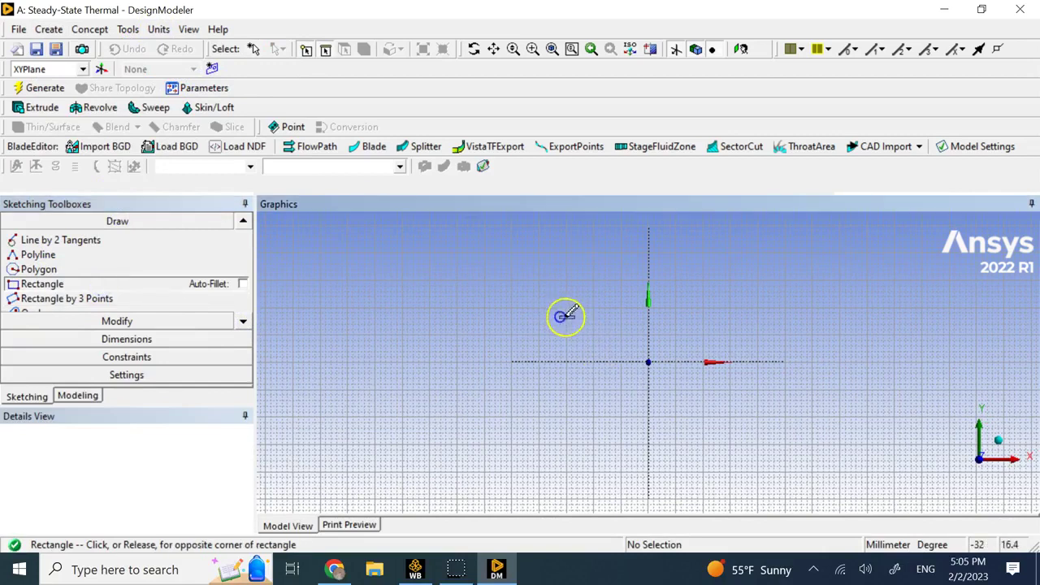
{"action": "left_click", "coordinate": [728, 404]}
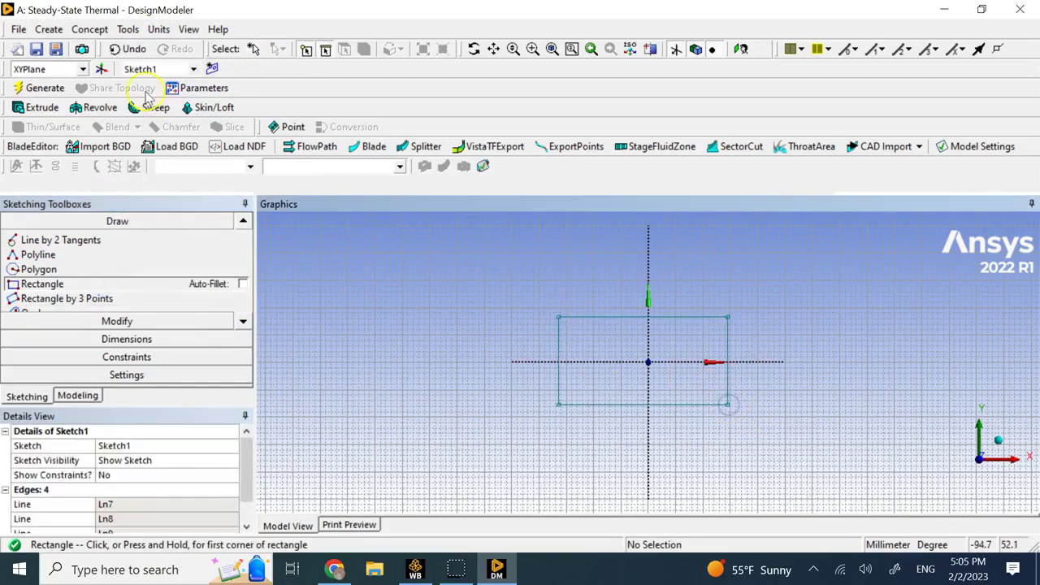
Dimension the rectangle to height V2 = 50 mm and width H1 = 100 mm
{"action": "left_click", "coordinate": [139, 338]}
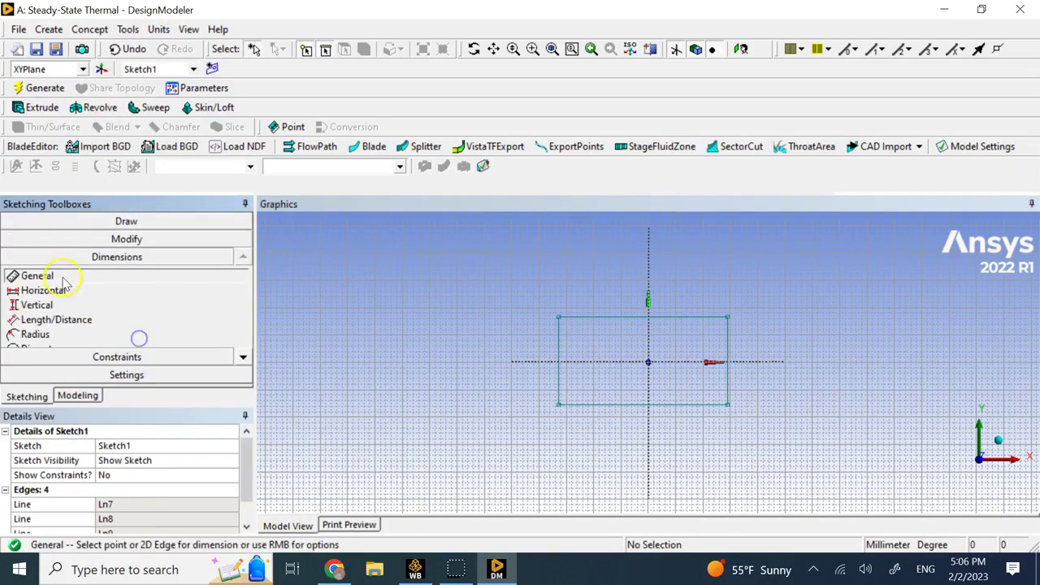
{"action": "left_click", "coordinate": [581, 317]}
{"action": "left_click", "coordinate": [577, 286]}
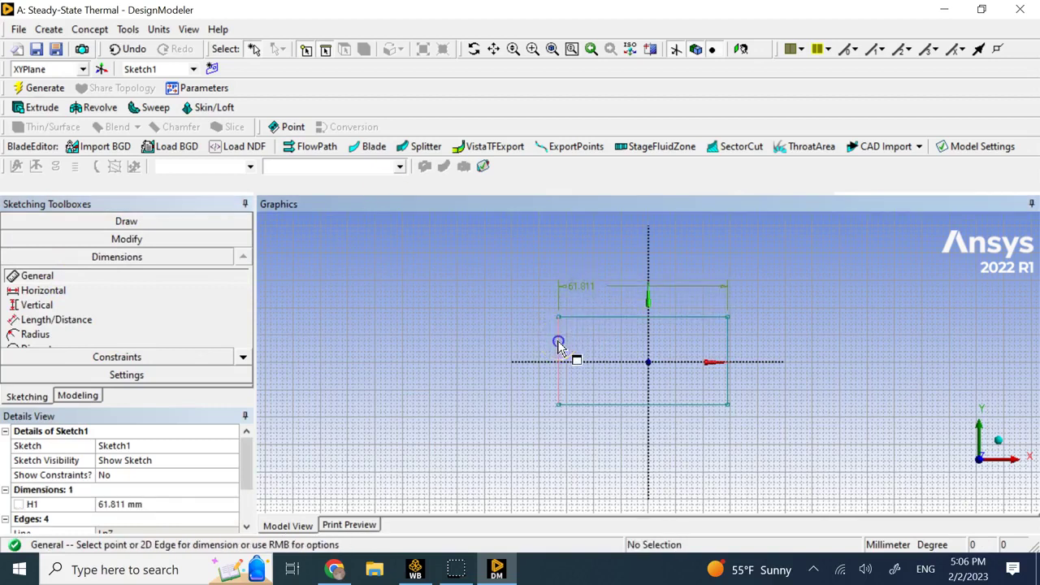
{"action": "left_click", "coordinate": [559, 346]}
{"action": "left_click", "coordinate": [511, 341]}
{"action": "left_click", "coordinate": [180, 518]}
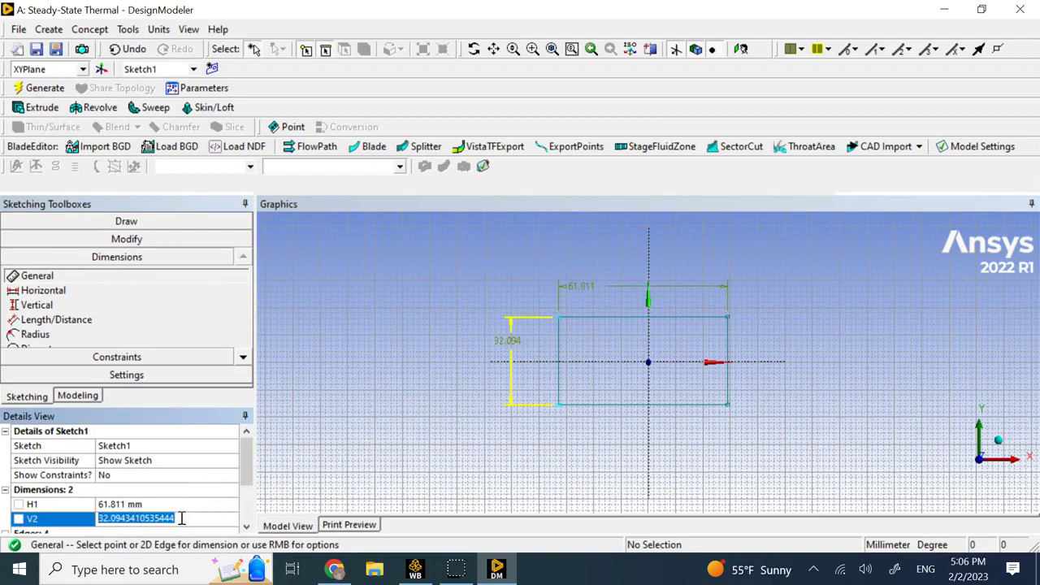
{"action": "type", "text": "50"}
{"action": "key", "text": "Return"}
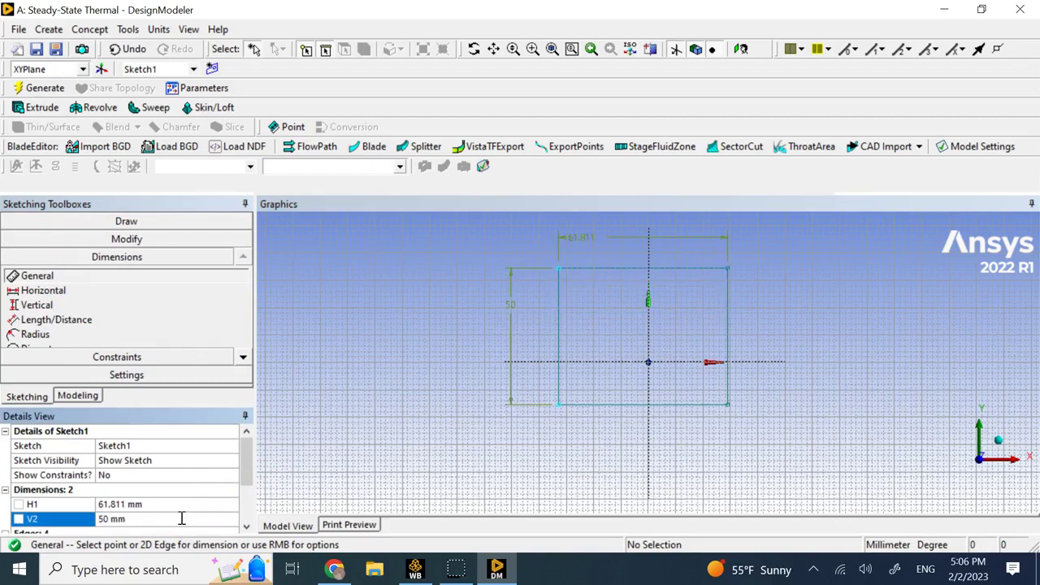
{"action": "left_click", "coordinate": [178, 505]}
{"action": "type", "text": "100"}
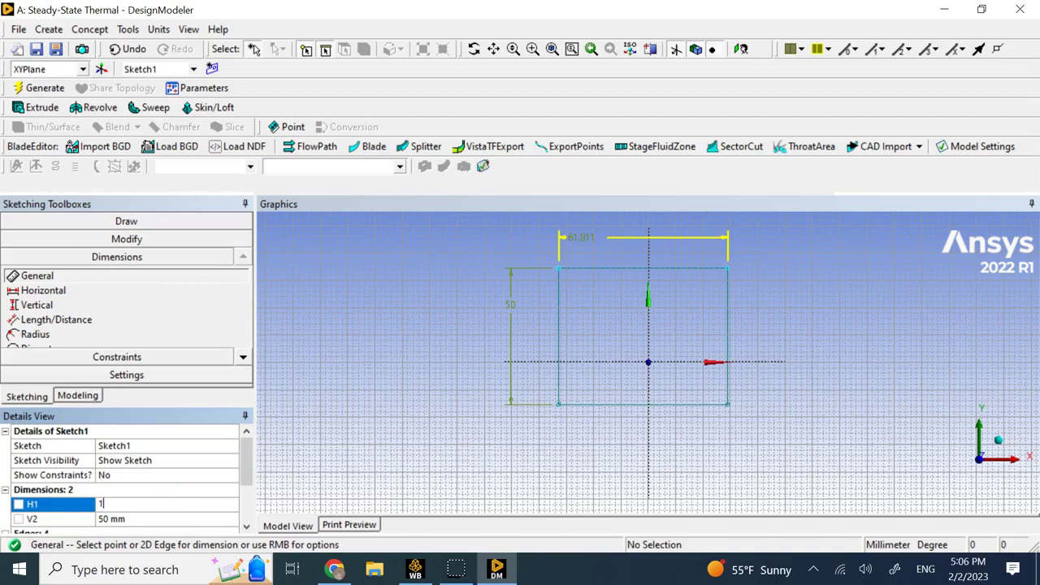
{"action": "key", "text": "Return"}
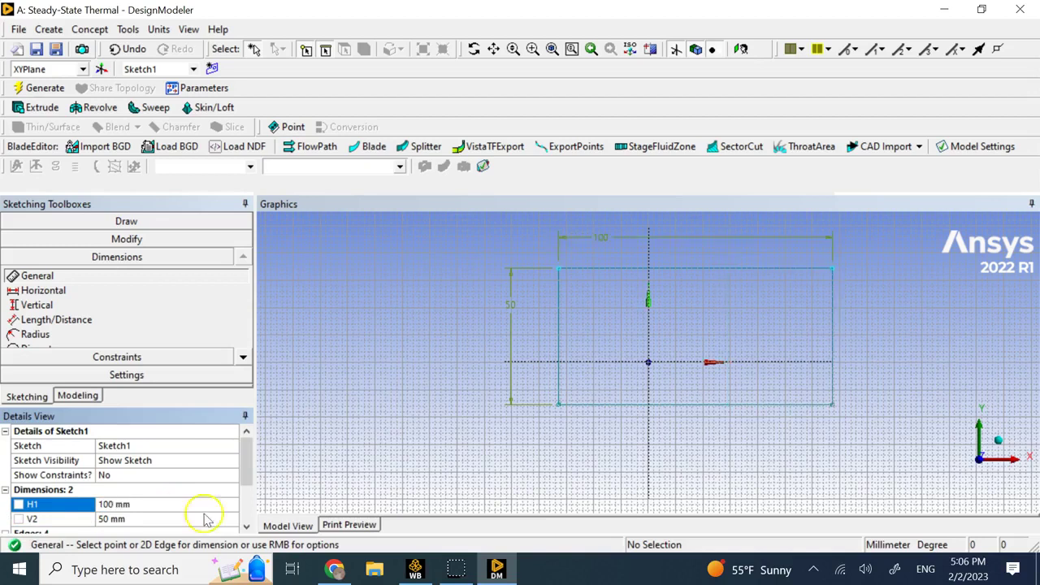
Make the rectangle's left and right edges symmetric about the Y axis
{"action": "left_click", "coordinate": [149, 356]}
{"action": "left_click", "coordinate": [244, 374]}
{"action": "left_click", "coordinate": [244, 374]}
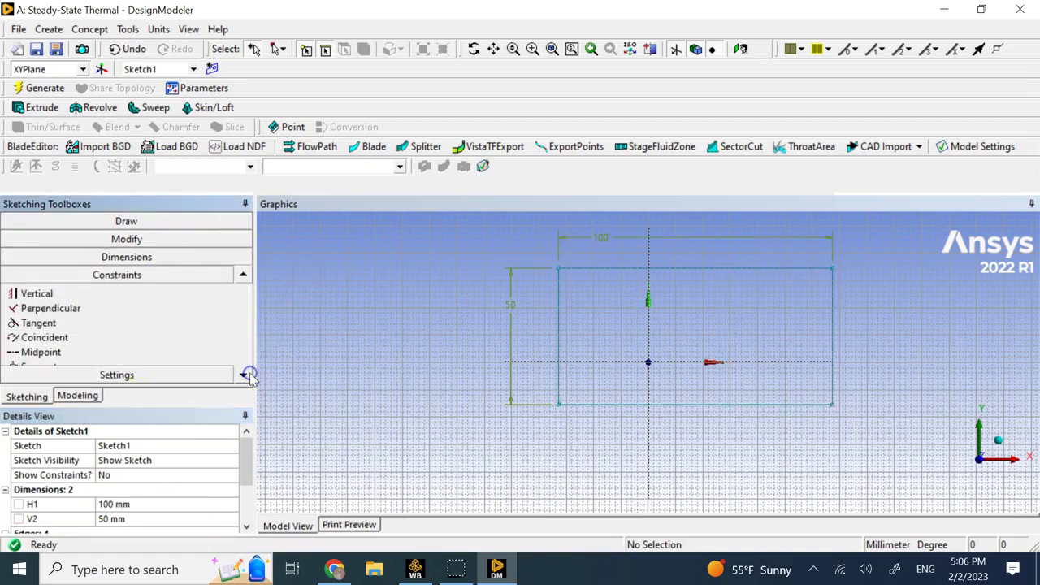
{"action": "left_click", "coordinate": [244, 374]}
{"action": "left_click", "coordinate": [244, 374]}
{"action": "left_click", "coordinate": [140, 352]}
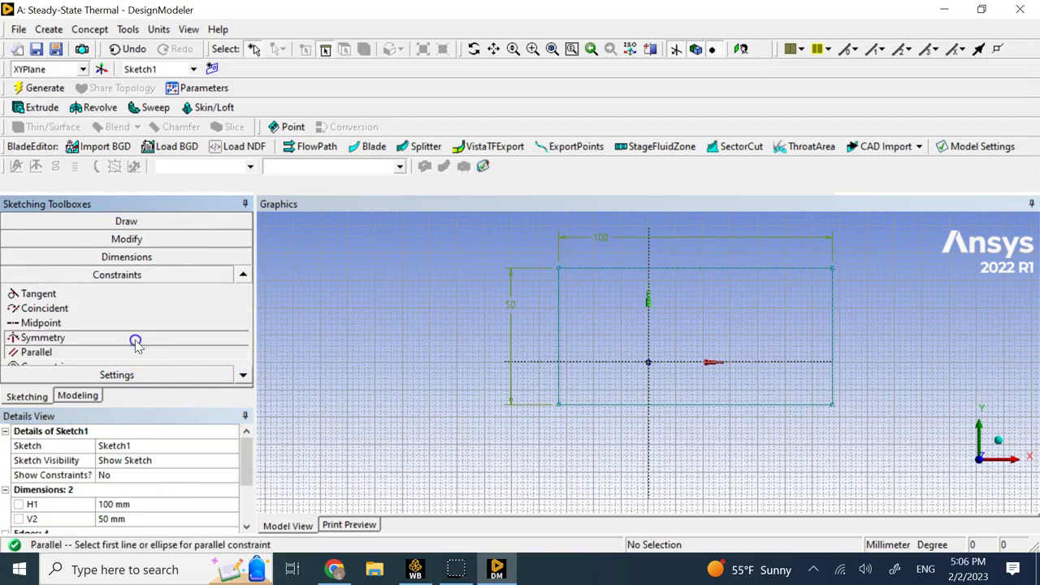
{"action": "left_click", "coordinate": [132, 337]}
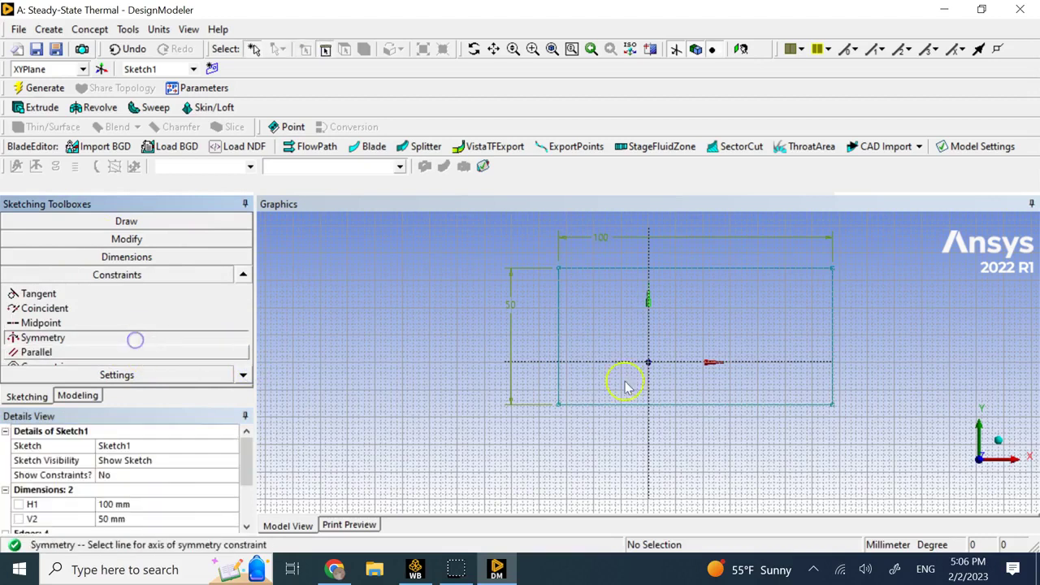
{"action": "left_click", "coordinate": [649, 348]}
{"action": "left_click", "coordinate": [558, 342]}
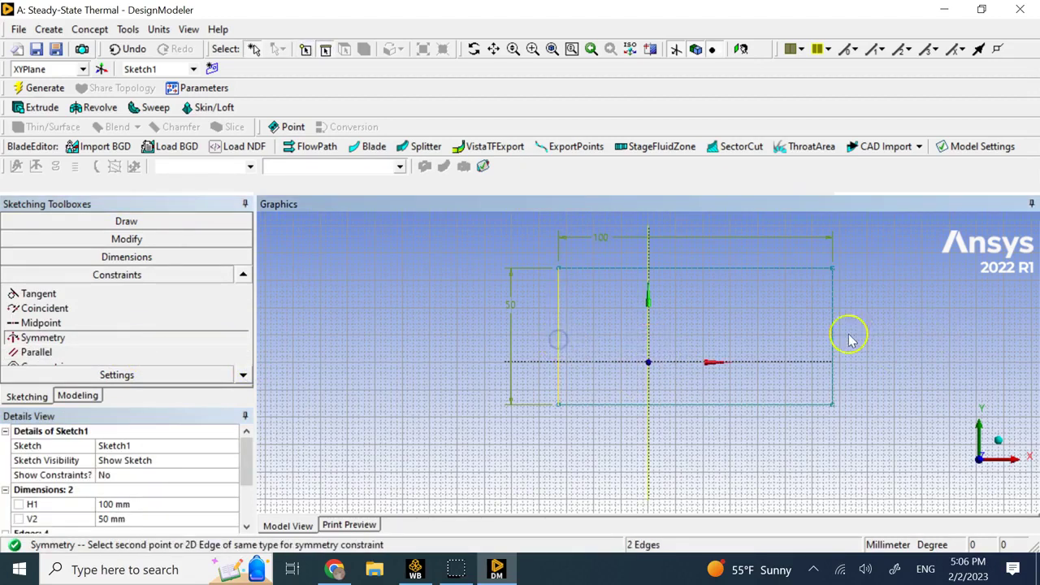
{"action": "left_click", "coordinate": [833, 334]}
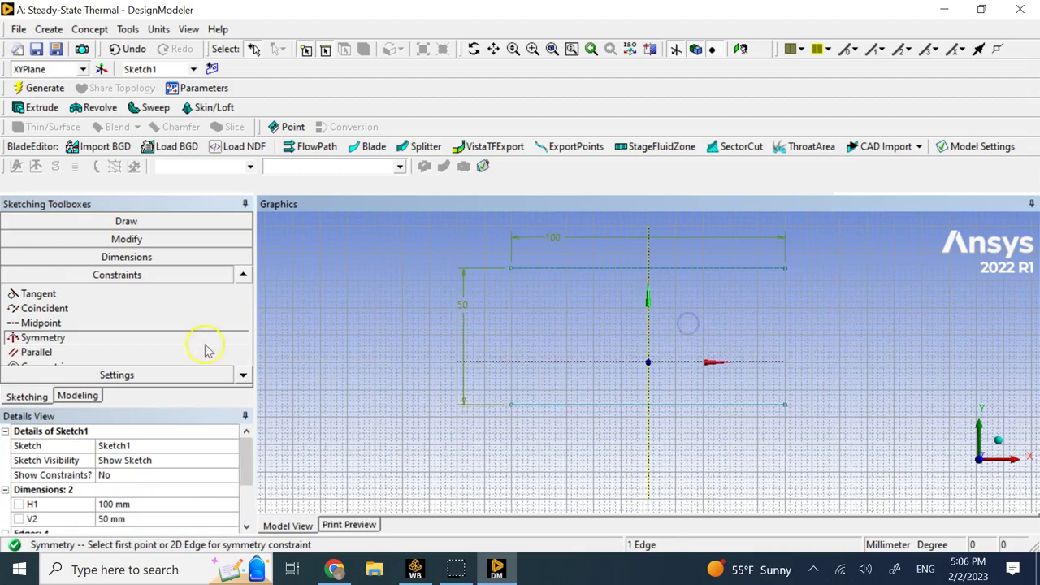
Make the rectangle's top and bottom edges symmetric about the X axis
{"action": "left_click", "coordinate": [133, 340]}
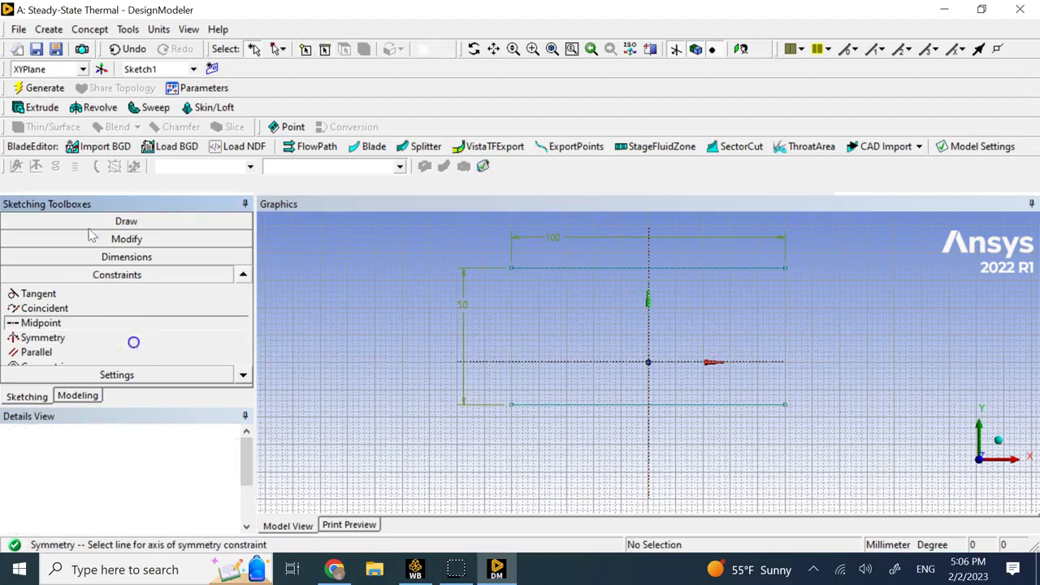
{"action": "left_click", "coordinate": [599, 362]}
{"action": "left_click", "coordinate": [592, 268]}
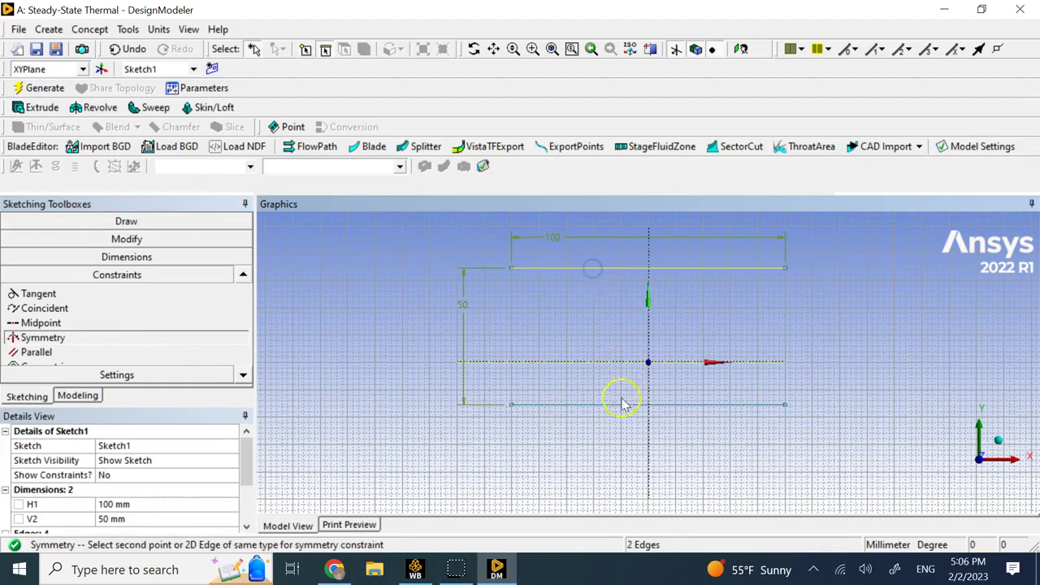
{"action": "left_click", "coordinate": [618, 405]}
{"action": "left_click", "coordinate": [363, 283]}
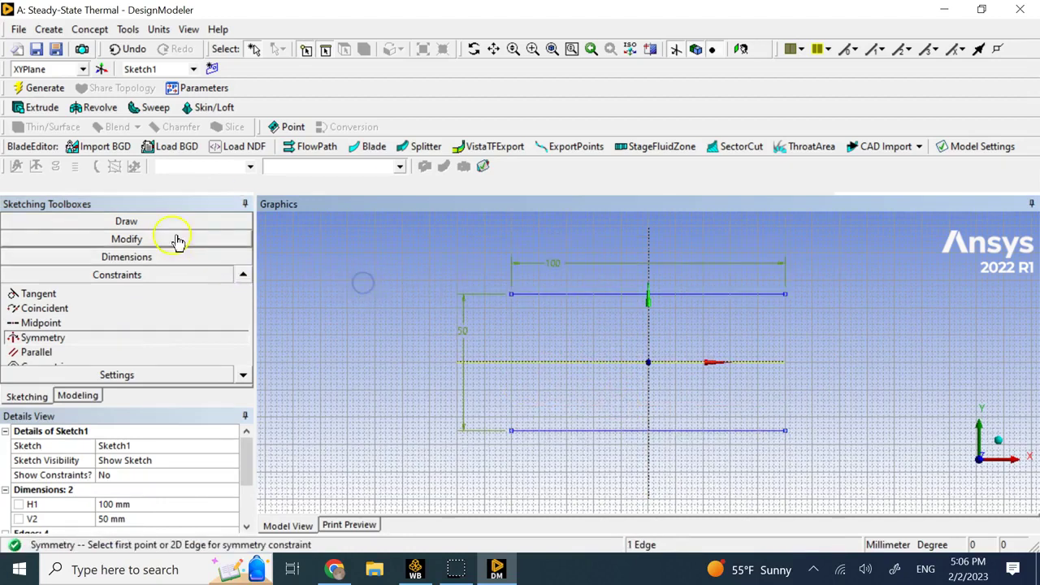
{"action": "left_click", "coordinate": [143, 221]}
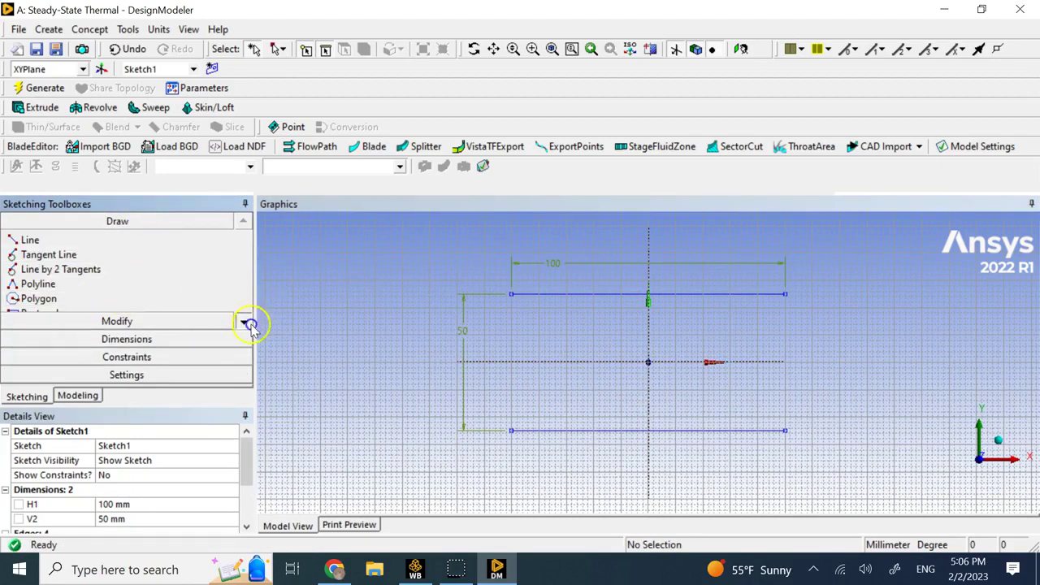
Draw a circle centred on the sketch origin inside the rectangle
{"action": "left_click", "coordinate": [243, 323]}
{"action": "left_click", "coordinate": [244, 323]}
{"action": "left_click", "coordinate": [247, 323]}
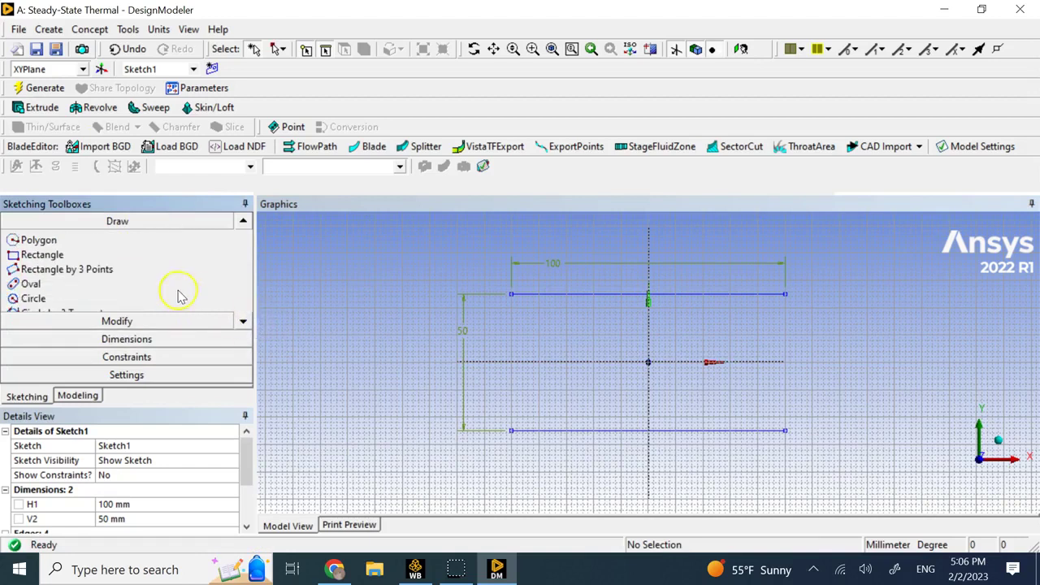
{"action": "left_click", "coordinate": [106, 298]}
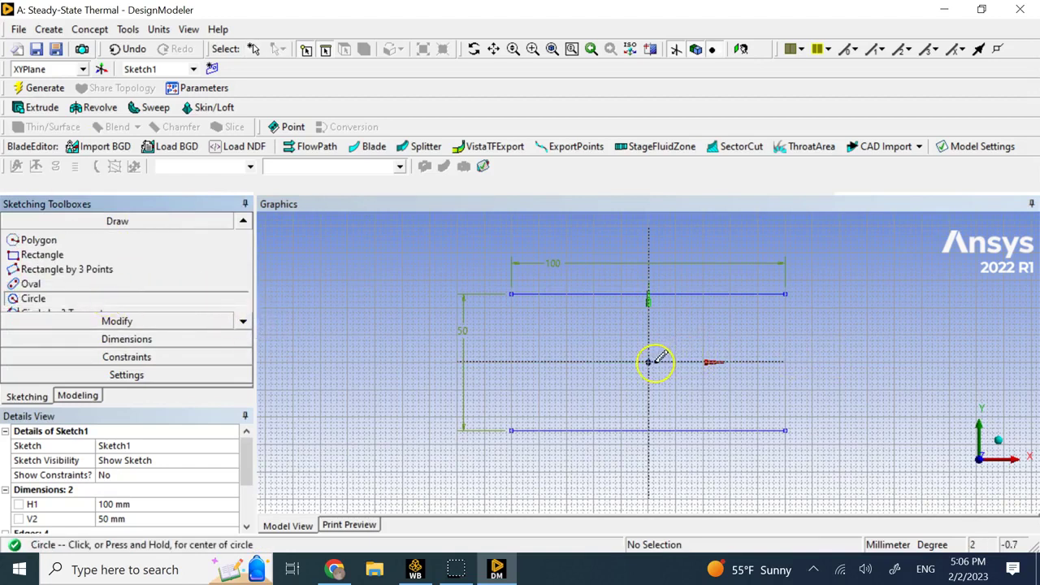
{"action": "left_click", "coordinate": [650, 362]}
{"action": "left_click", "coordinate": [629, 335]}
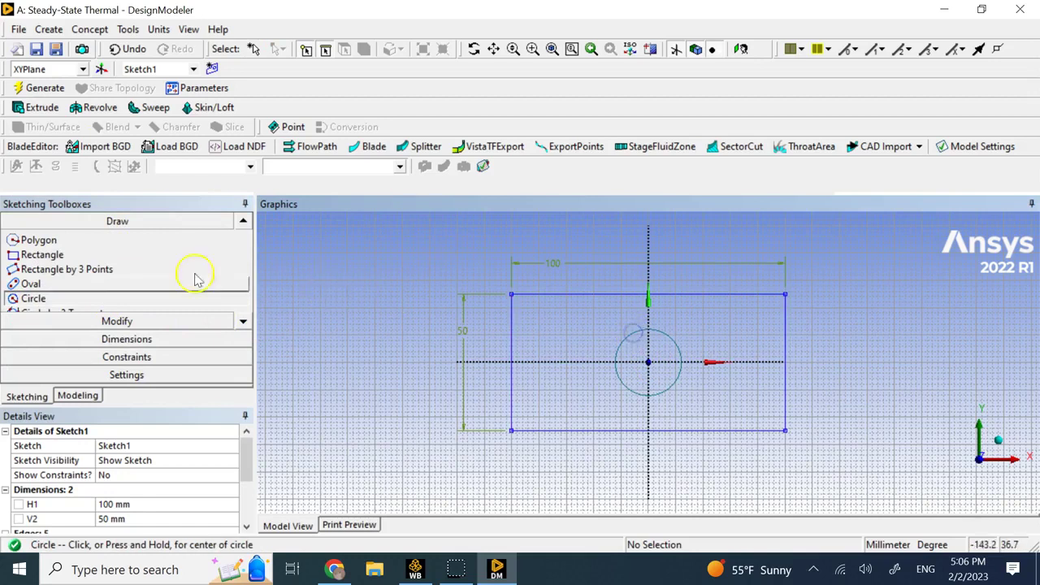
Dimension the circle's diameter D3 to 25 mm
{"action": "left_click", "coordinate": [146, 341]}
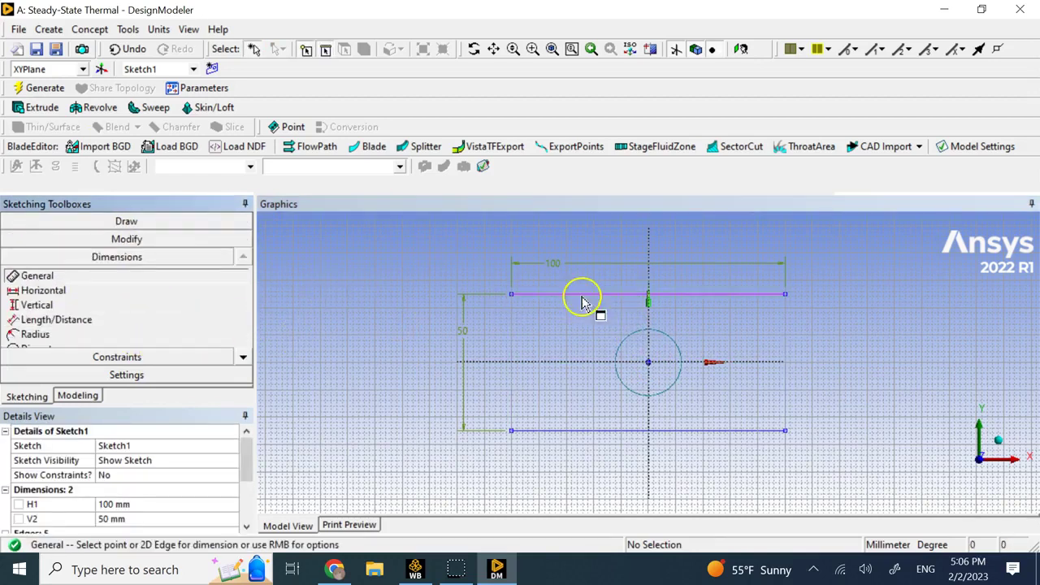
{"action": "left_click", "coordinate": [581, 295]}
{"action": "left_click", "coordinate": [540, 346]}
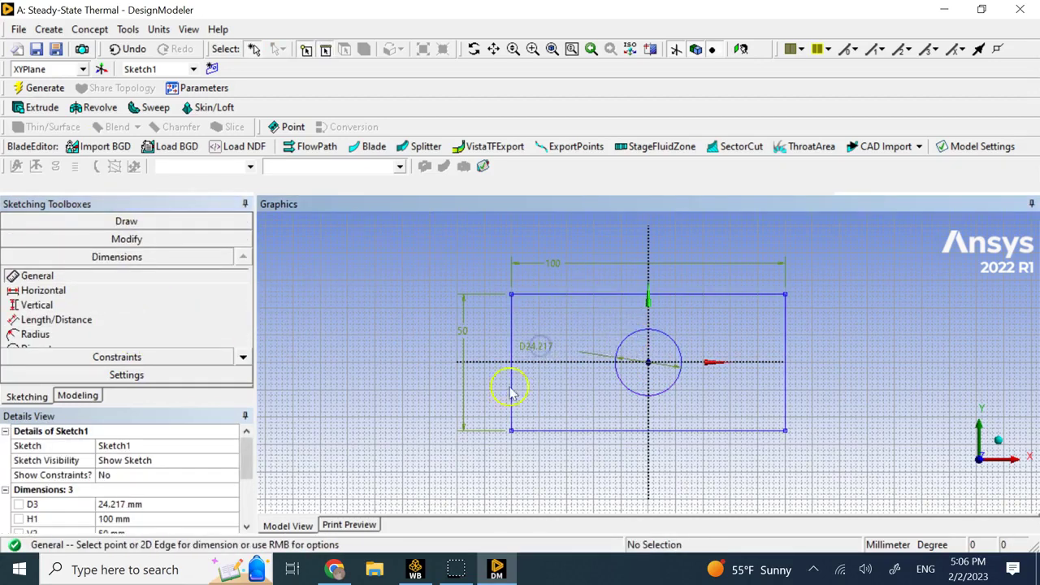
{"action": "left_click", "coordinate": [169, 504]}
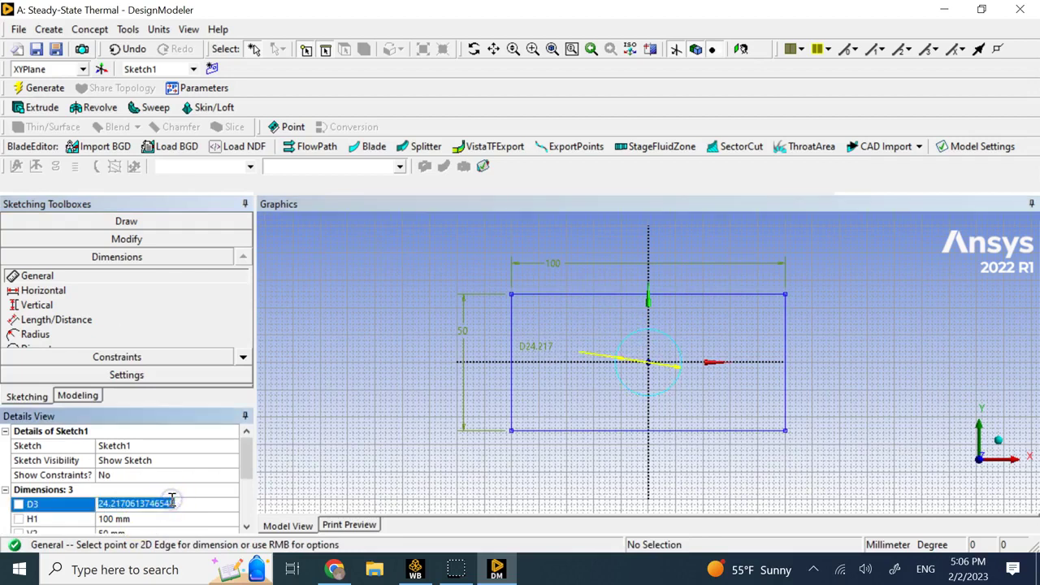
{"action": "type", "text": "25"}
{"action": "key", "text": "Return"}
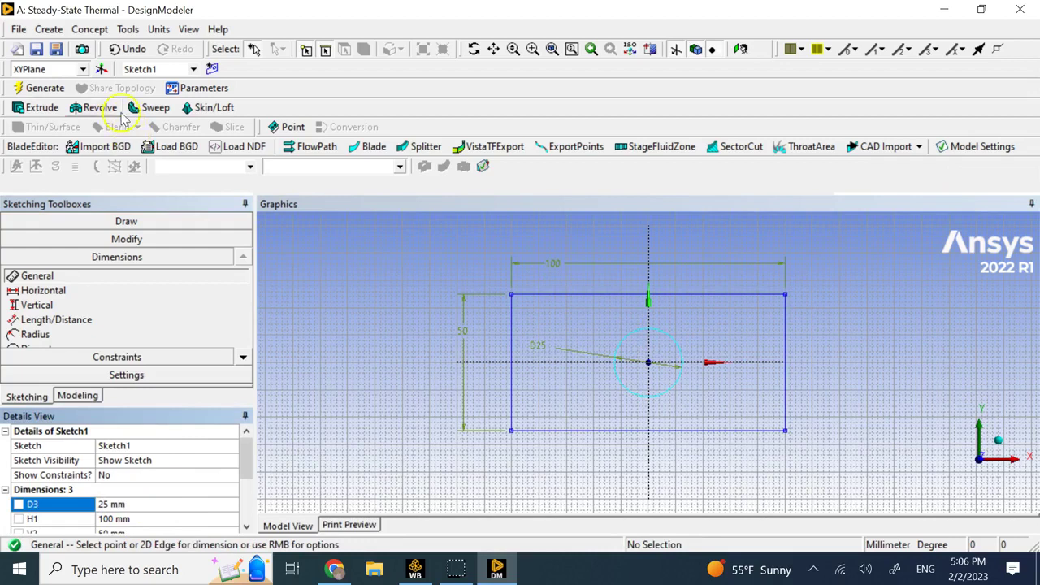
Create a Surfaces From Sketches feature on Sketch1 and generate the plate body
{"action": "left_click", "coordinate": [48, 31]}
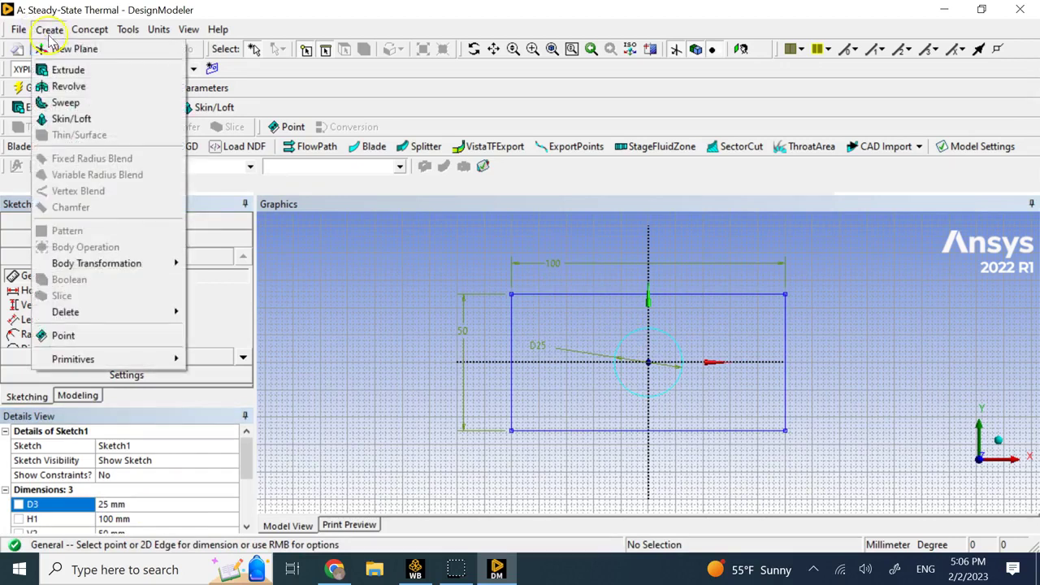
{"action": "left_click", "coordinate": [167, 148]}
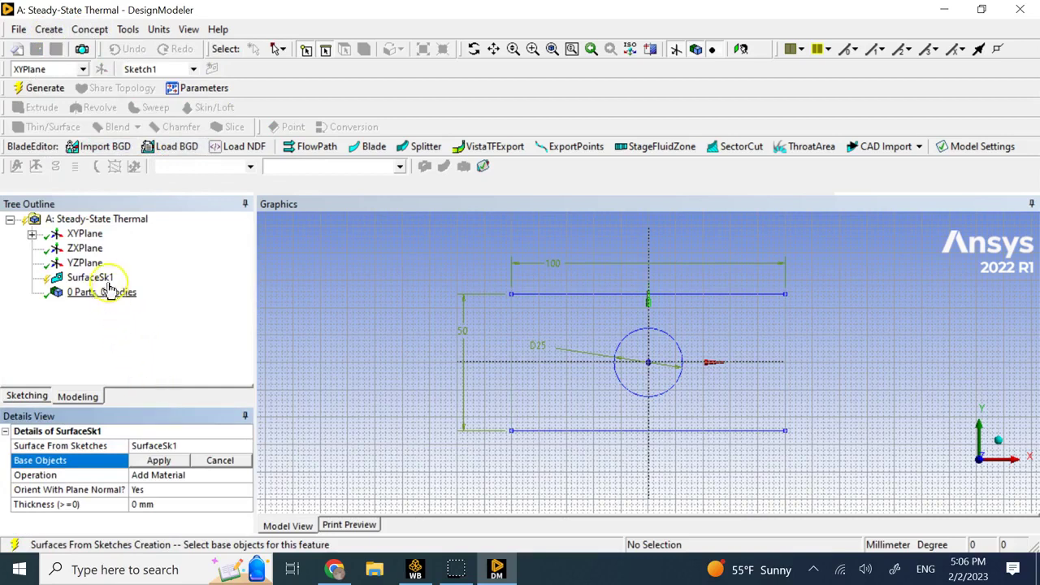
{"action": "left_click", "coordinate": [159, 460]}
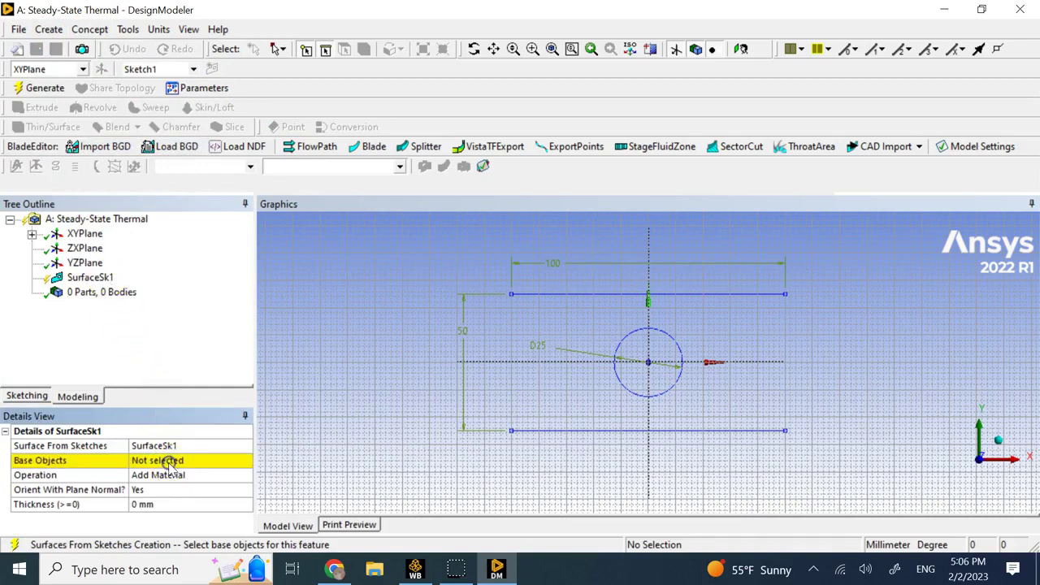
{"action": "left_click", "coordinate": [158, 460]}
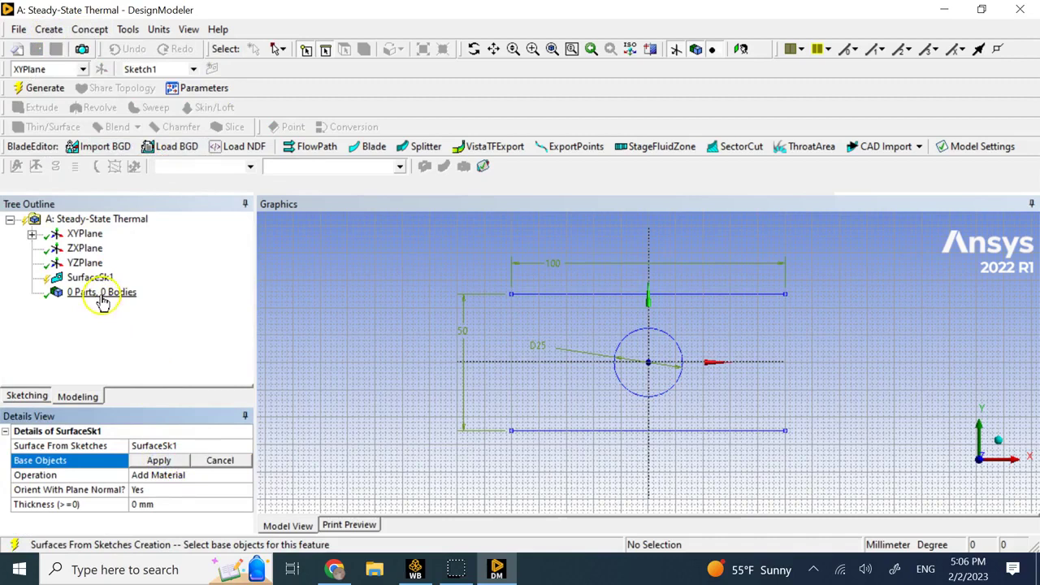
{"action": "left_click", "coordinate": [31, 233]}
{"action": "left_click", "coordinate": [104, 248]}
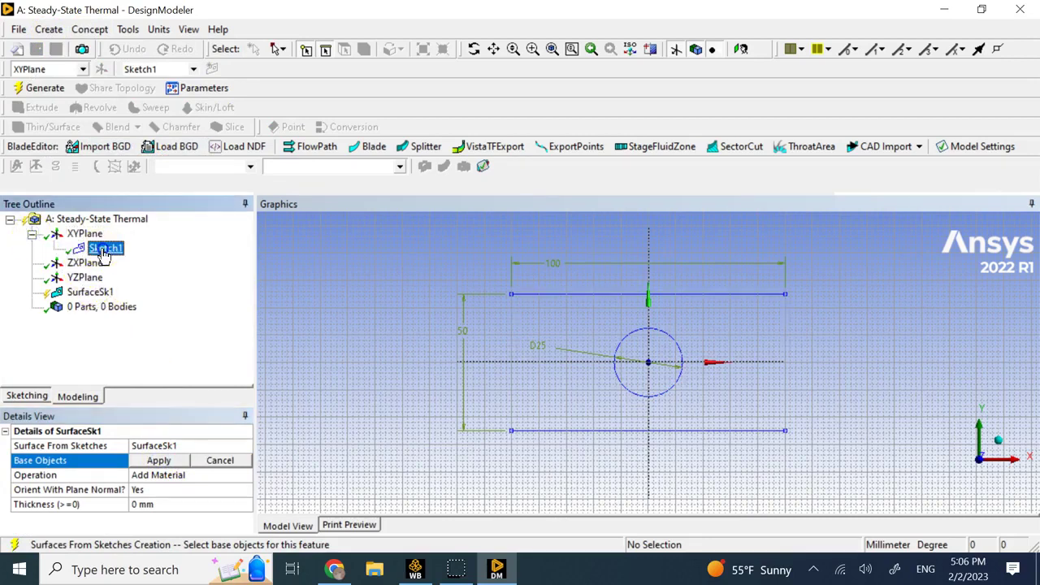
{"action": "left_click", "coordinate": [165, 460]}
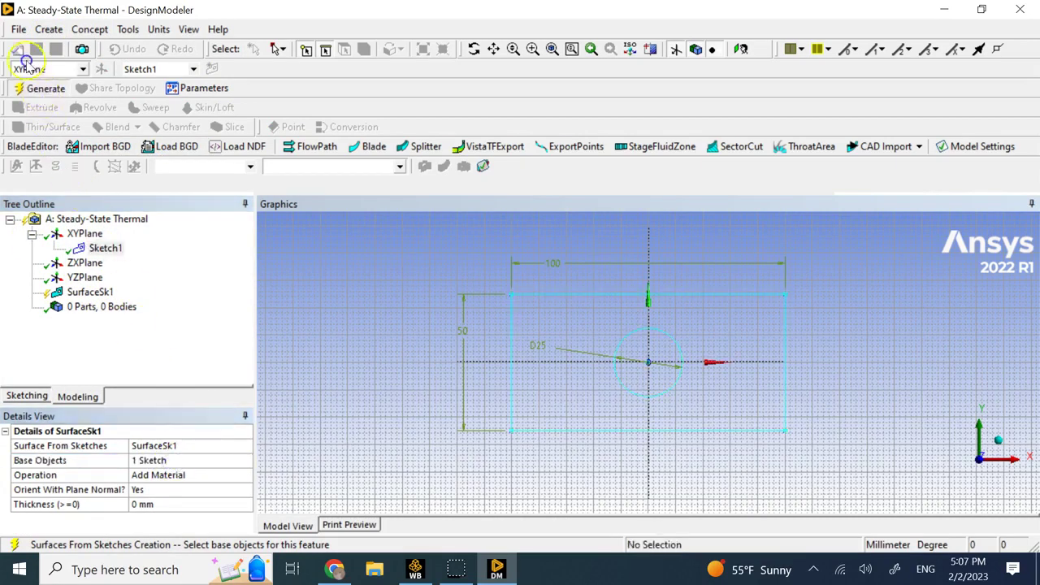
{"action": "left_click", "coordinate": [45, 88]}
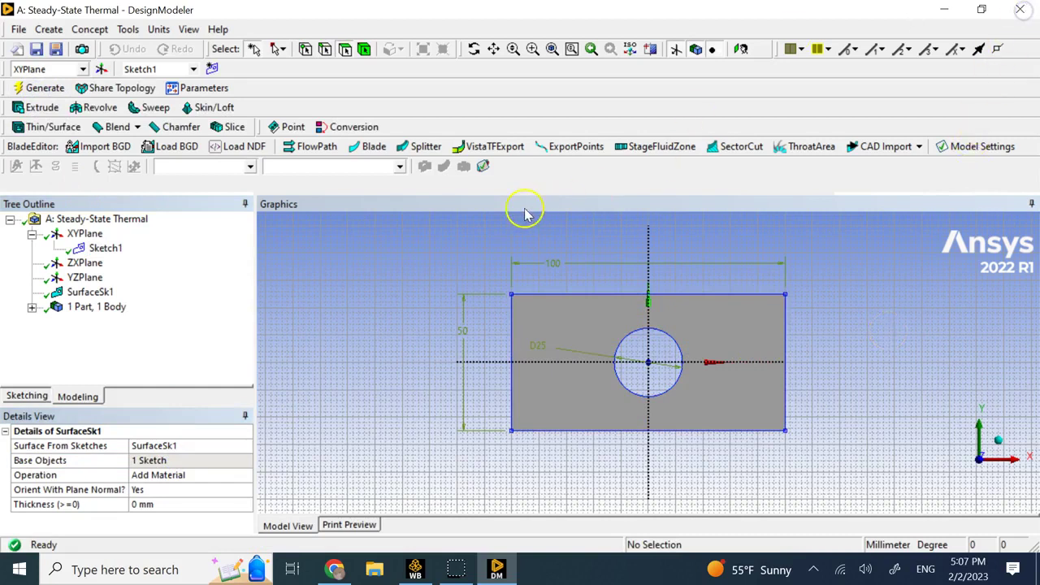
Close DesignModeler and open the Model cell (A4) in Mechanical
{"action": "key", "text": "alt+F4"}
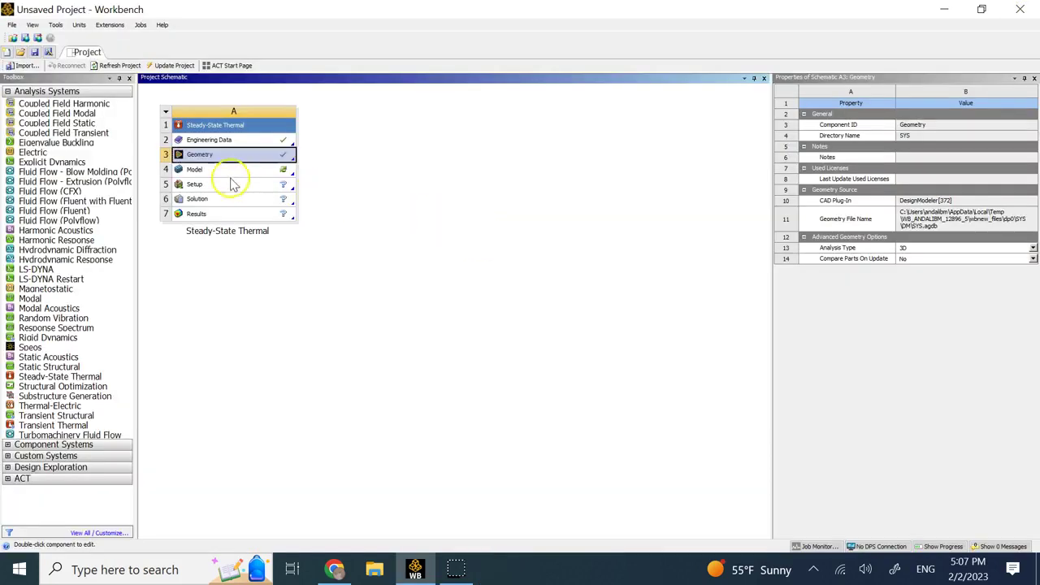
{"action": "double_click", "coordinate": [206, 172]}
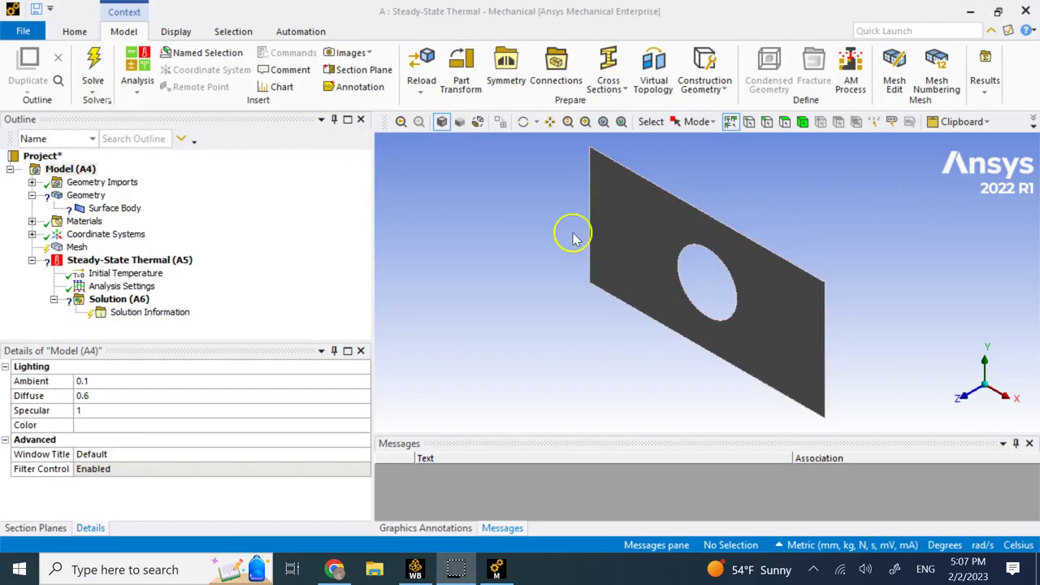
Set the surface body thickness to 2 mm and review its Structural Steel material
{"action": "left_click", "coordinate": [129, 211]}
{"action": "left_click", "coordinate": [230, 485]}
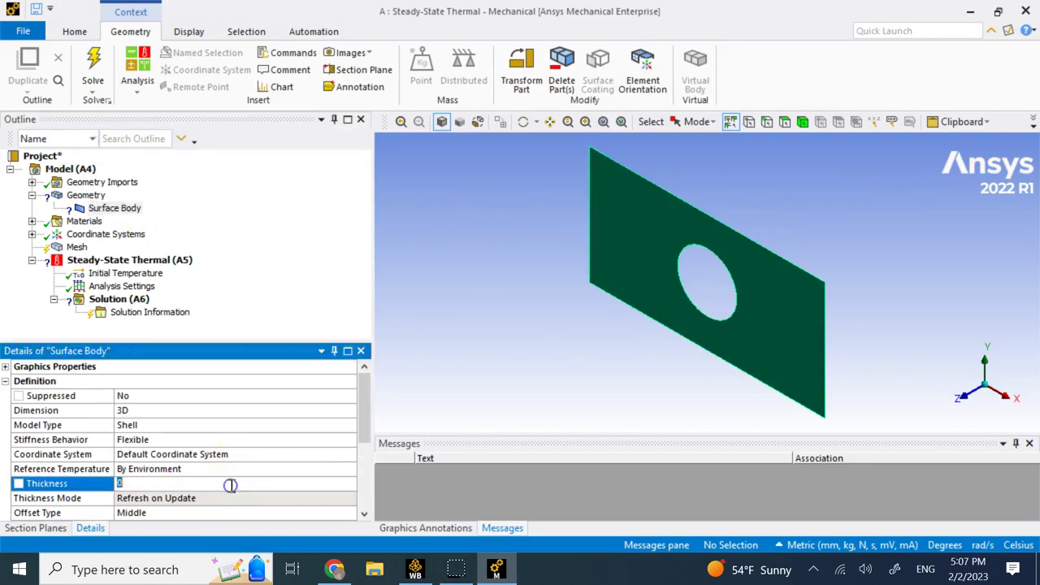
{"action": "key", "text": "Return"}
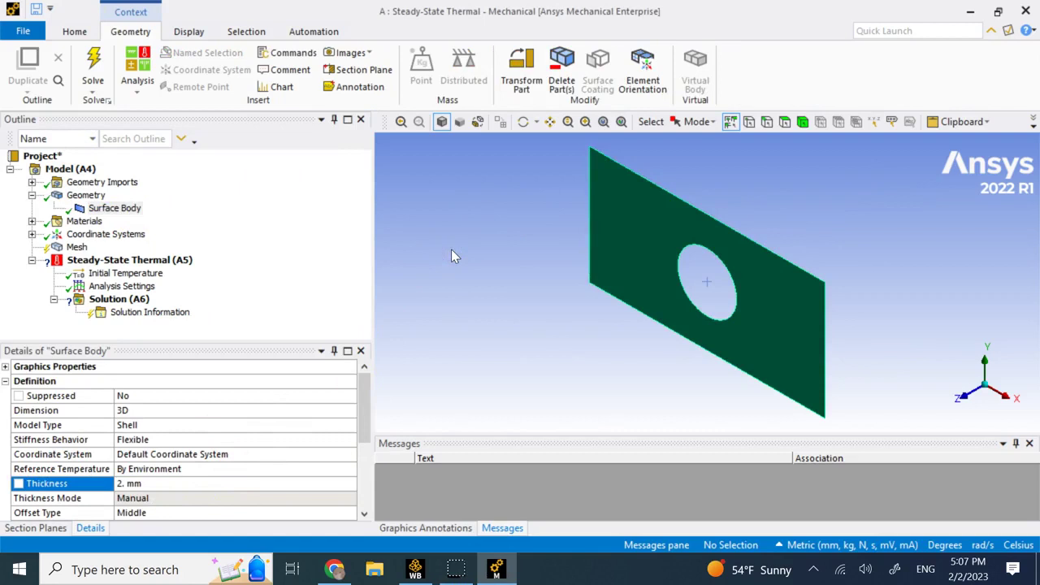
{"action": "double_click", "coordinate": [84, 221]}
{"action": "left_click", "coordinate": [119, 234]}
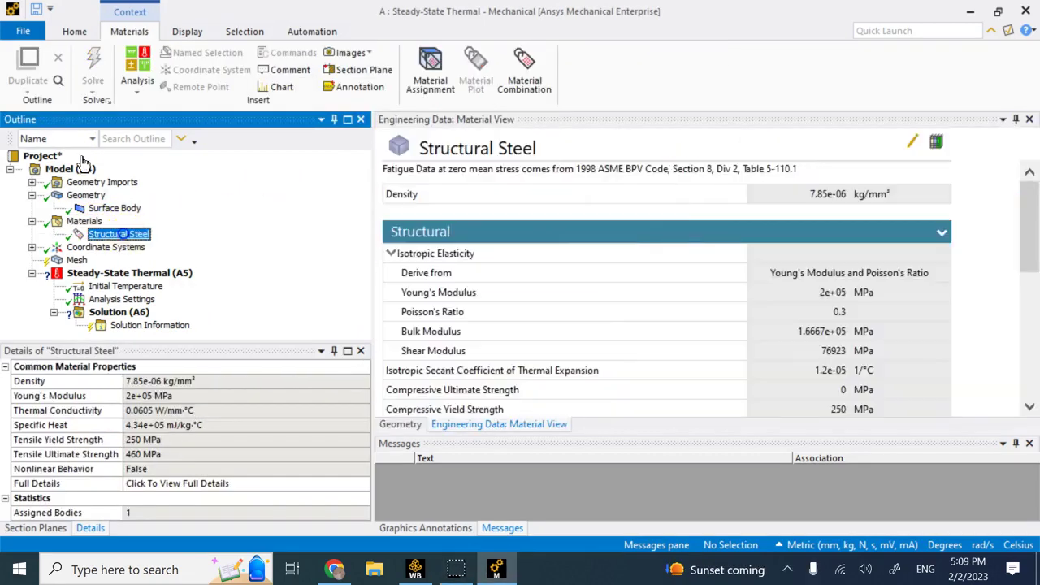
{"action": "left_click", "coordinate": [93, 196]}
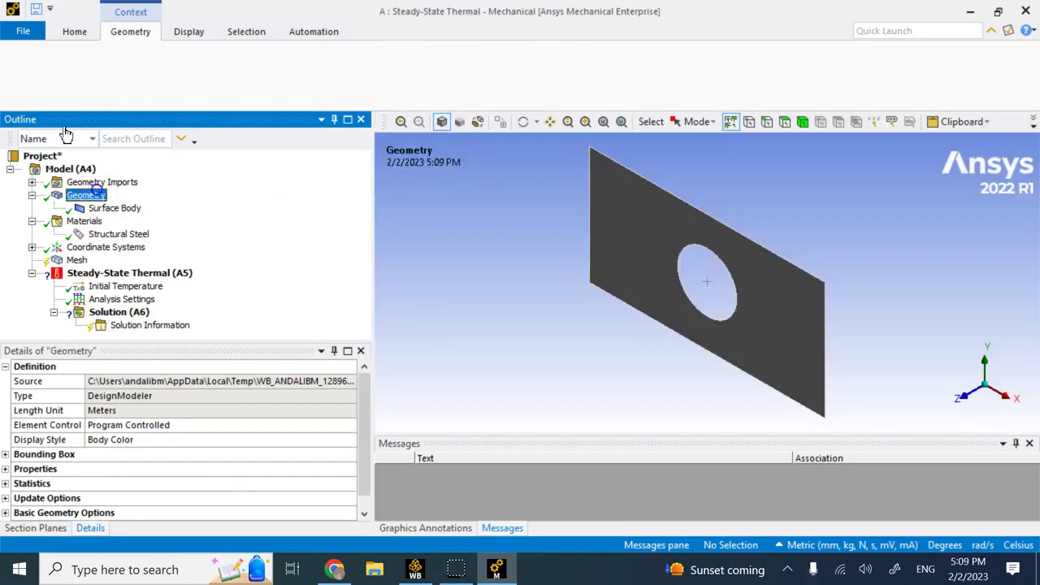
Generate the default mesh on the plate
{"action": "left_click", "coordinate": [76, 260]}
{"action": "right_click", "coordinate": [78, 260]}
{"action": "mouse_move", "coordinate": [134, 279]}
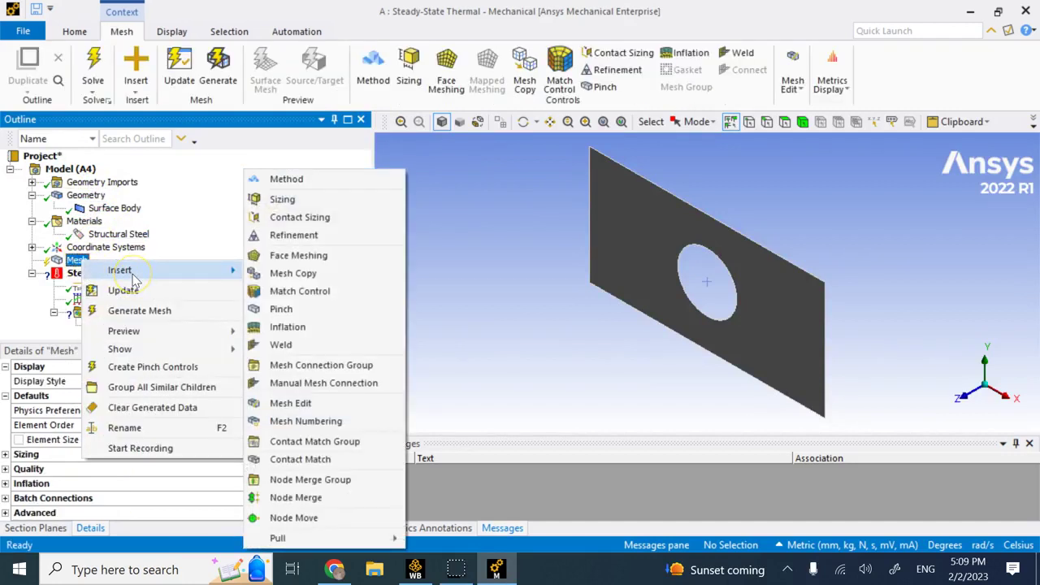
{"action": "left_click", "coordinate": [155, 310]}
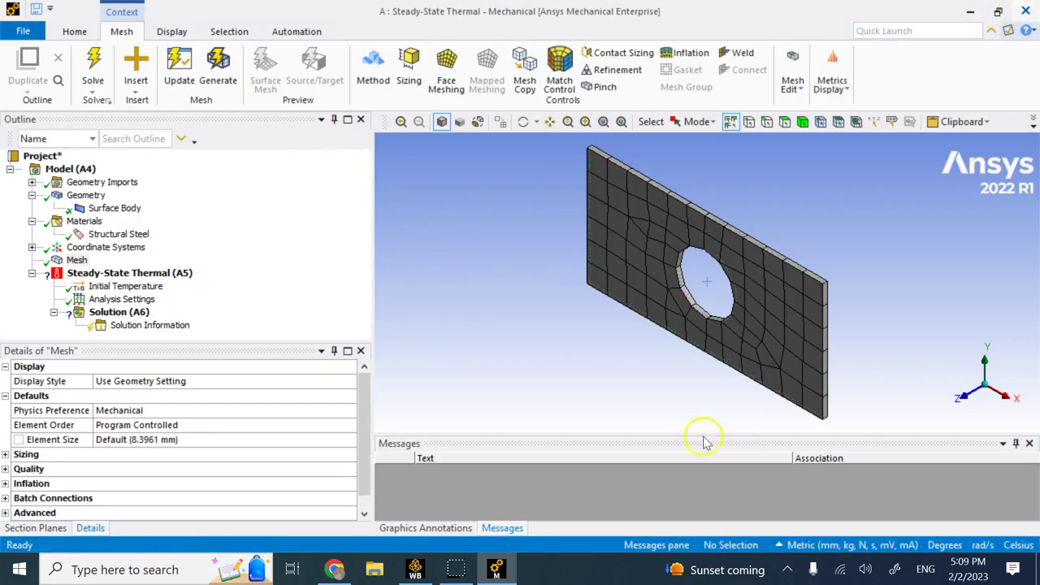
Set the Geometry cell's Analysis Type to 2D in Workbench
{"action": "left_click", "coordinate": [416, 566]}
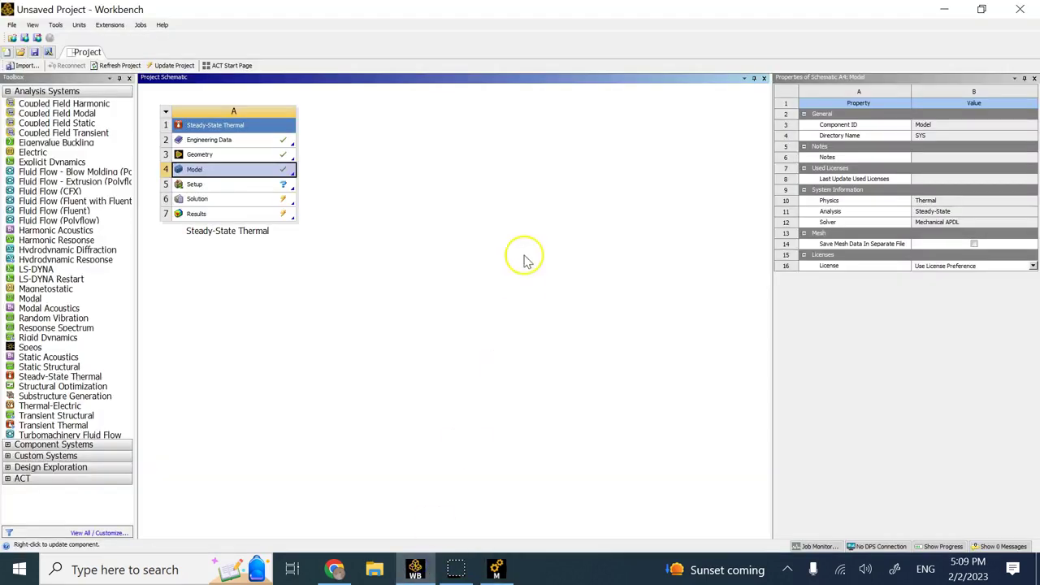
{"action": "left_click", "coordinate": [234, 154]}
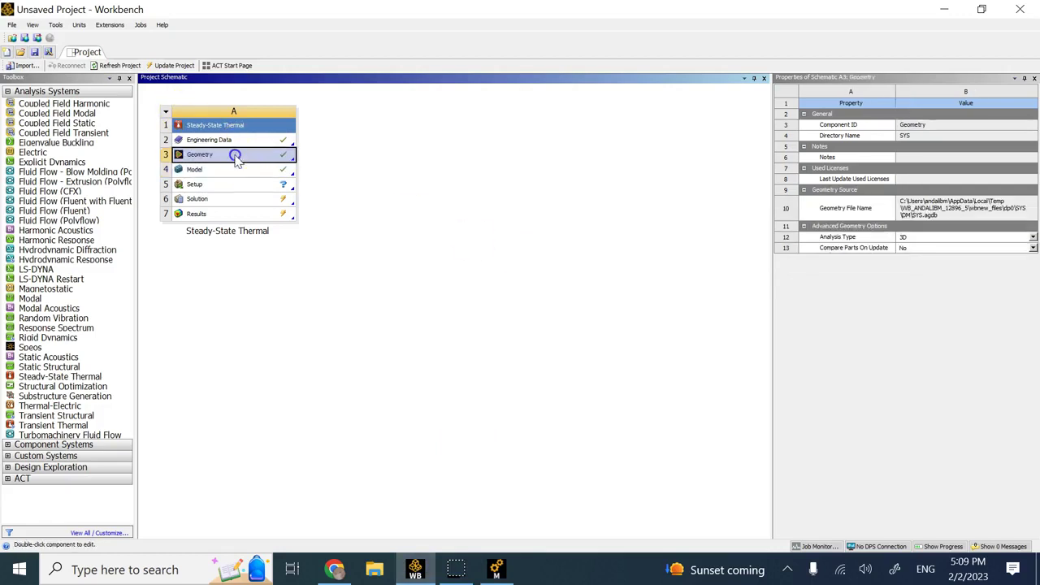
{"action": "left_click", "coordinate": [1033, 238]}
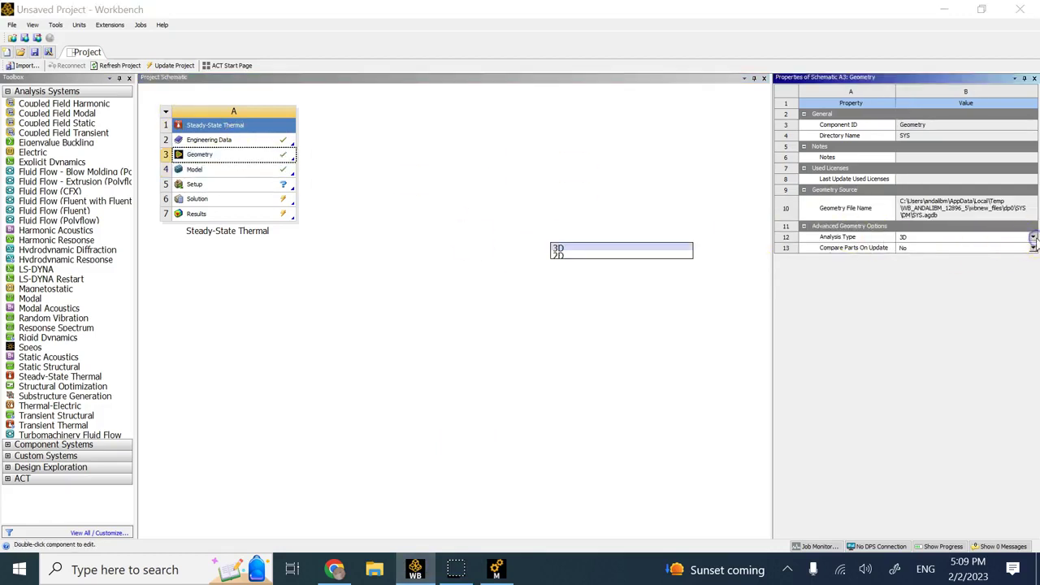
{"action": "left_click", "coordinate": [647, 257]}
{"action": "left_click", "coordinate": [615, 278]}
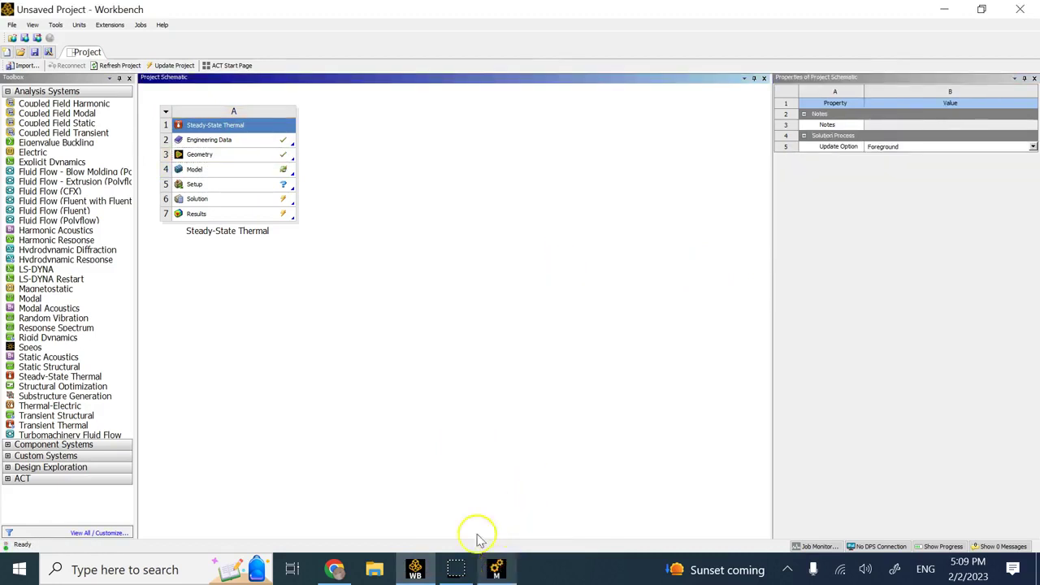
Update the whole project and return to the Mechanical window
{"action": "left_click", "coordinate": [173, 65]}
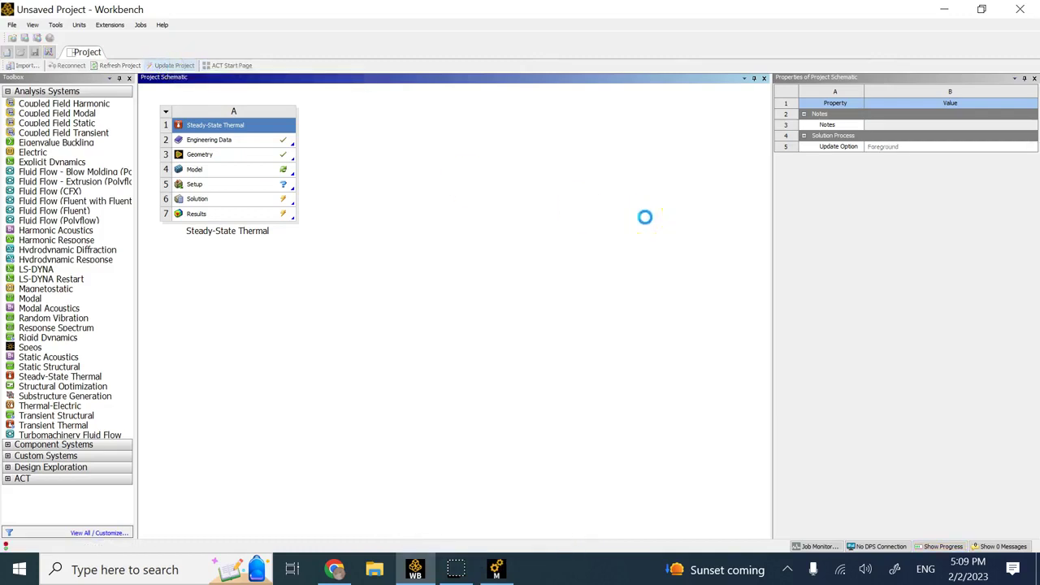
{"action": "left_click", "coordinate": [256, 173]}
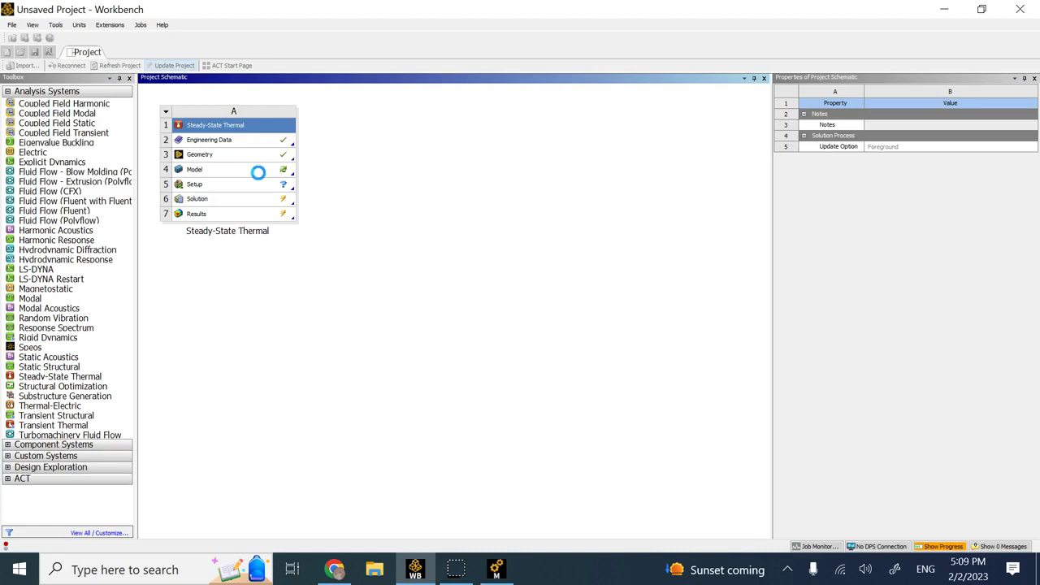
{"action": "left_click", "coordinate": [262, 172]}
{"action": "left_click", "coordinate": [231, 196]}
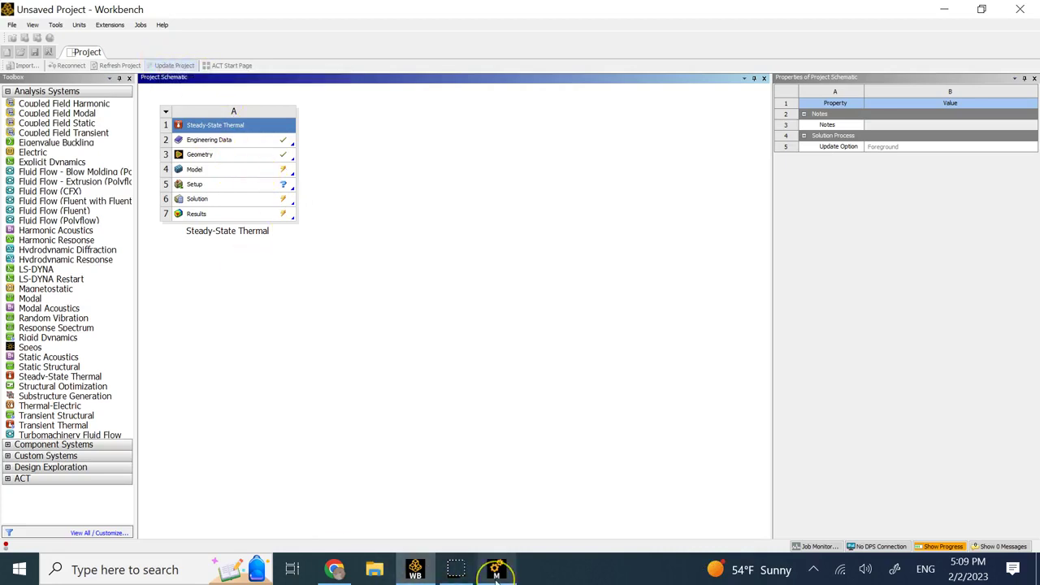
{"action": "mouse_move", "coordinate": [496, 573]}
{"action": "left_click", "coordinate": [496, 504]}
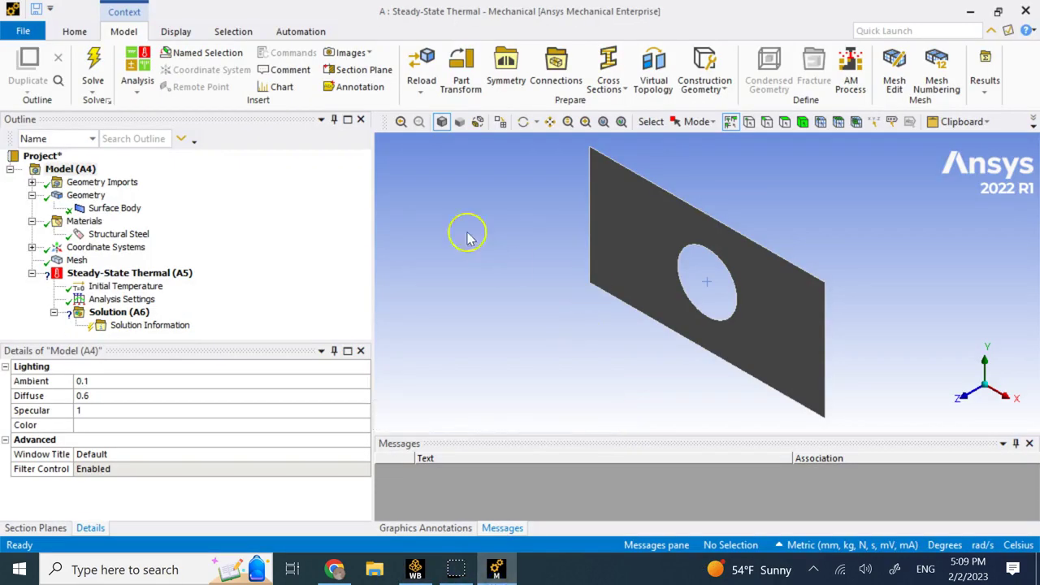
Add a mesh Refinement scoped to the hole's circular edge
{"action": "left_click", "coordinate": [76, 260]}
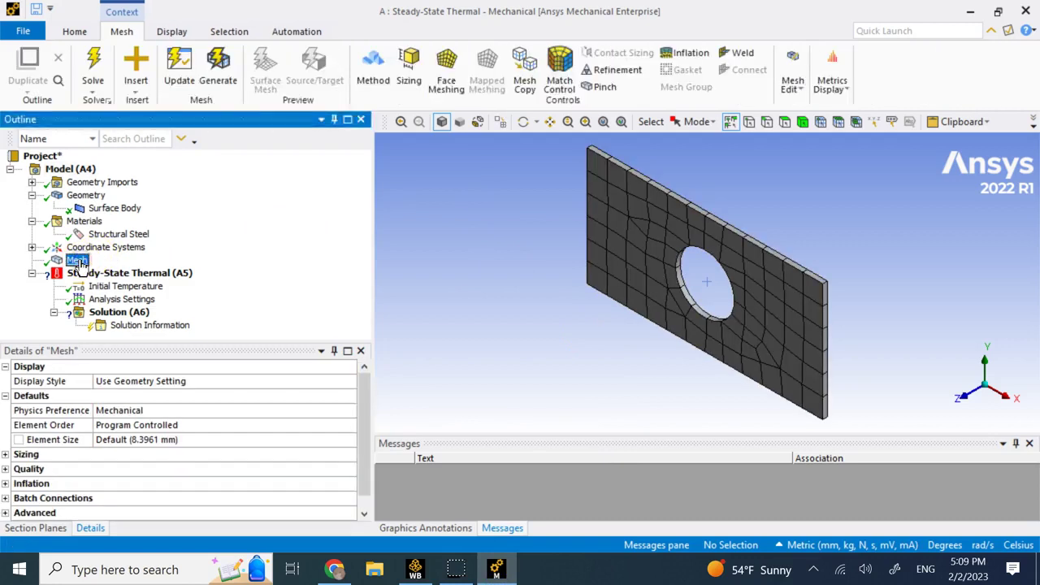
{"action": "right_click", "coordinate": [79, 265]}
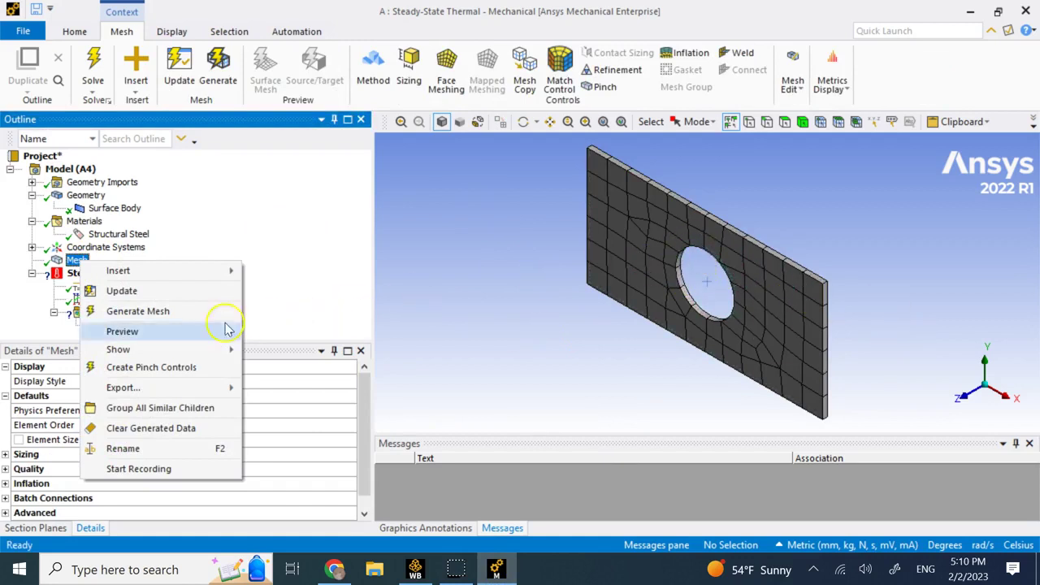
{"action": "mouse_move", "coordinate": [181, 275]}
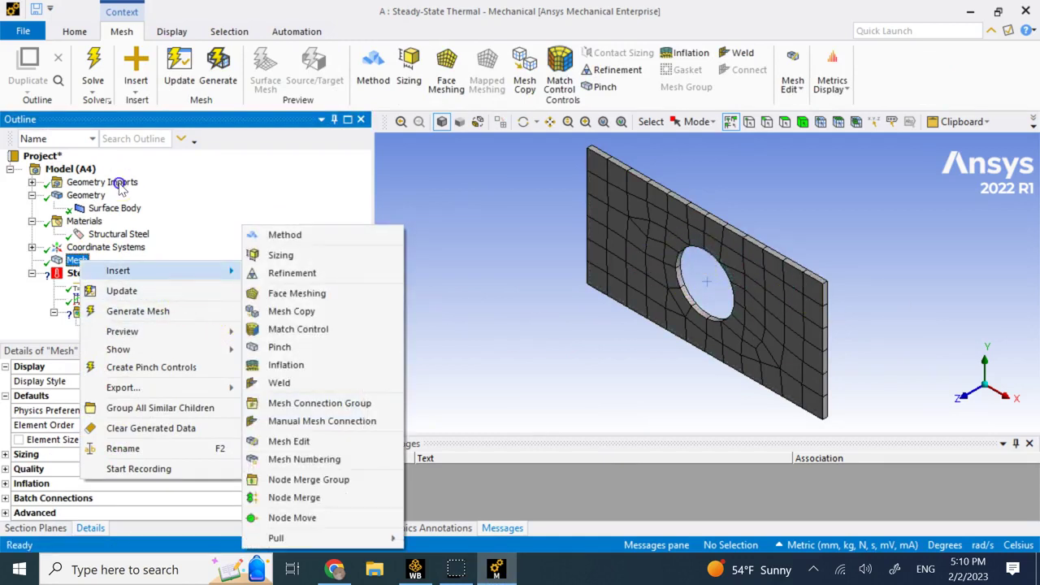
{"action": "left_click", "coordinate": [291, 274]}
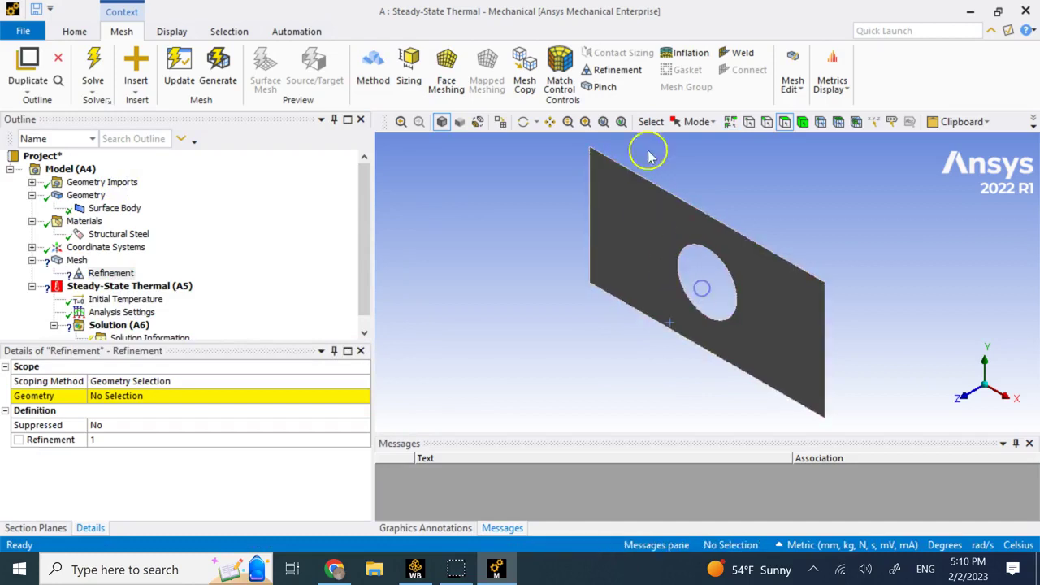
{"action": "left_click", "coordinate": [767, 121]}
{"action": "left_click", "coordinate": [679, 260]}
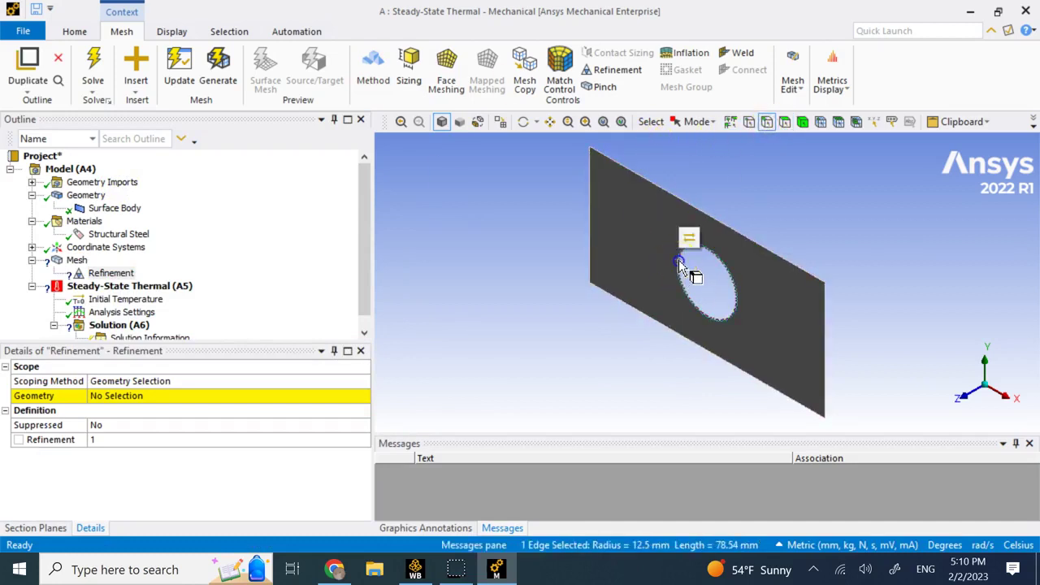
{"action": "left_click", "coordinate": [137, 396]}
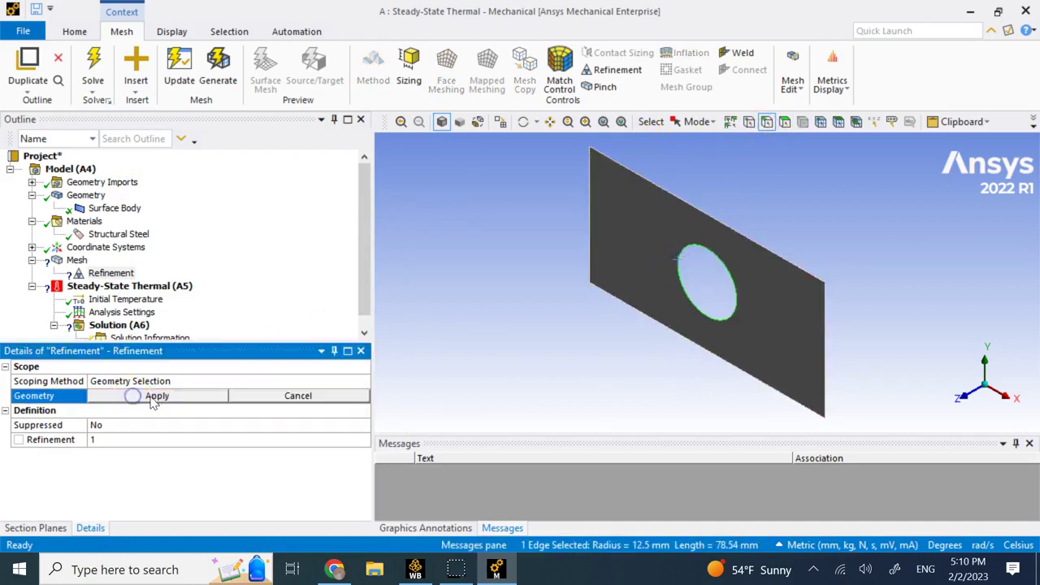
{"action": "left_click", "coordinate": [152, 398]}
Regenerate the mesh so the elements are finer around the hole
{"action": "left_click", "coordinate": [77, 260]}
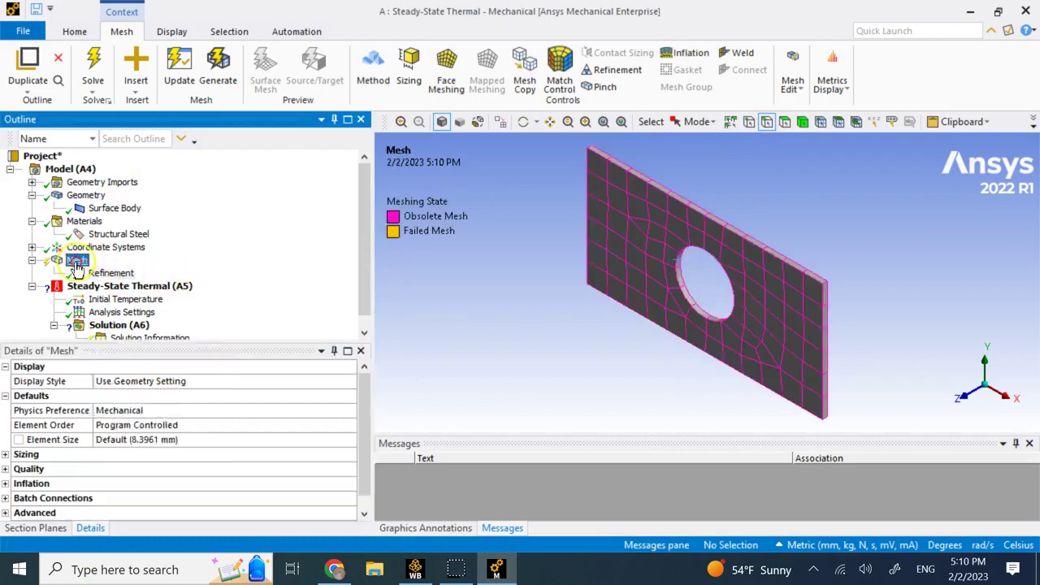
{"action": "right_click", "coordinate": [77, 264]}
{"action": "left_click", "coordinate": [122, 293]}
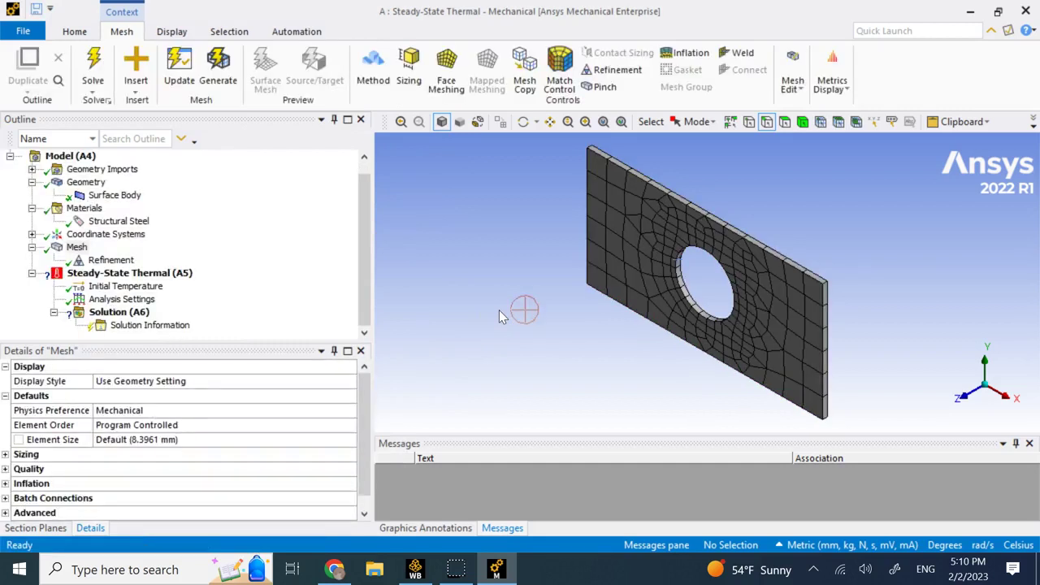
{"action": "left_click", "coordinate": [464, 300]}
{"action": "left_click", "coordinate": [152, 289]}
Change the Initial Temperature value from 22 °C to 10 °C
{"action": "left_click", "coordinate": [165, 378]}
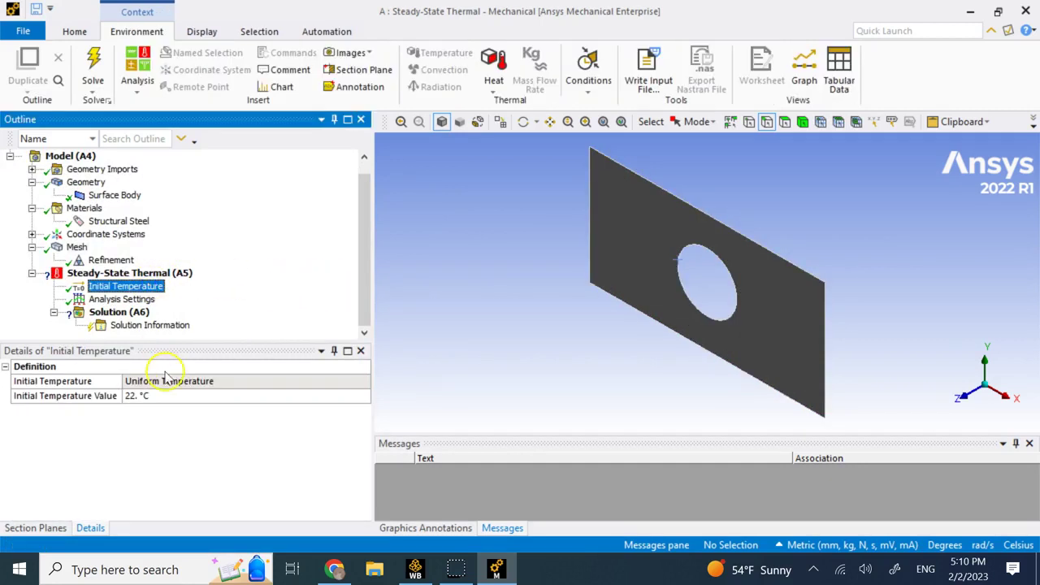
{"action": "left_click", "coordinate": [167, 395]}
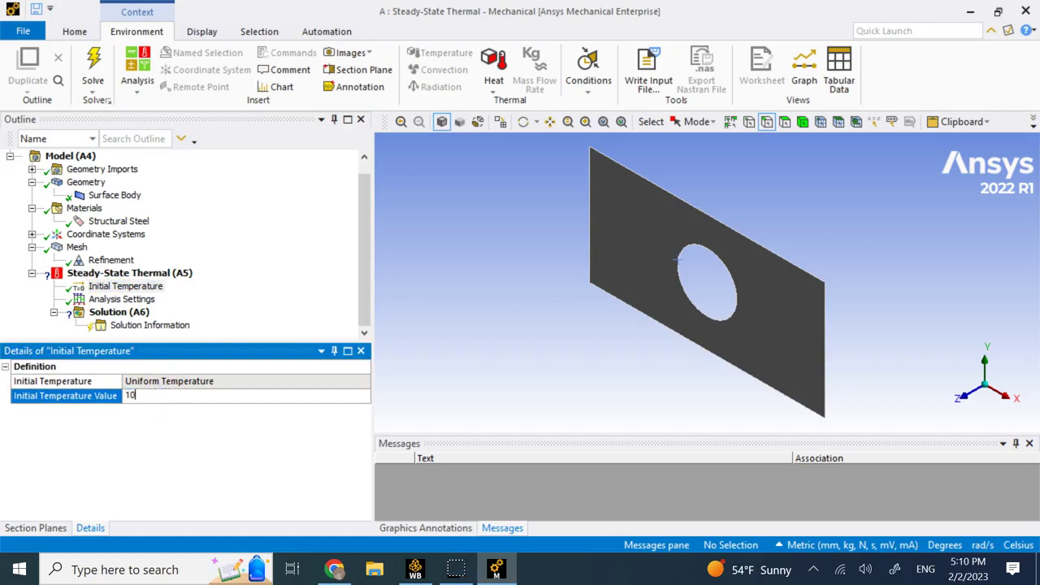
{"action": "left_click", "coordinate": [144, 299]}
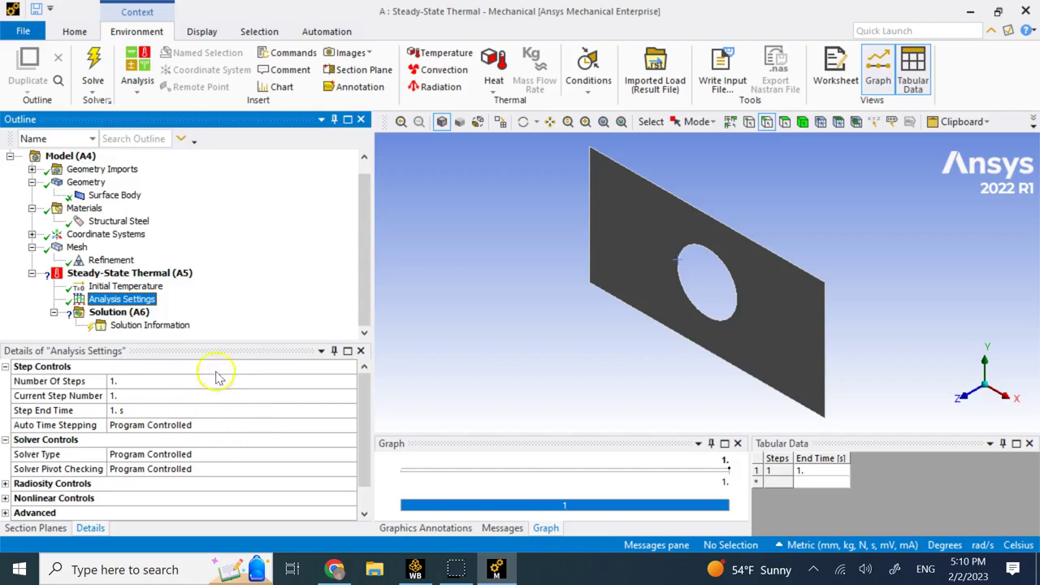
{"action": "left_click", "coordinate": [144, 300]}
Review the Steady-State Thermal analysis properties and the heat-based load options
{"action": "left_click", "coordinate": [145, 274]}
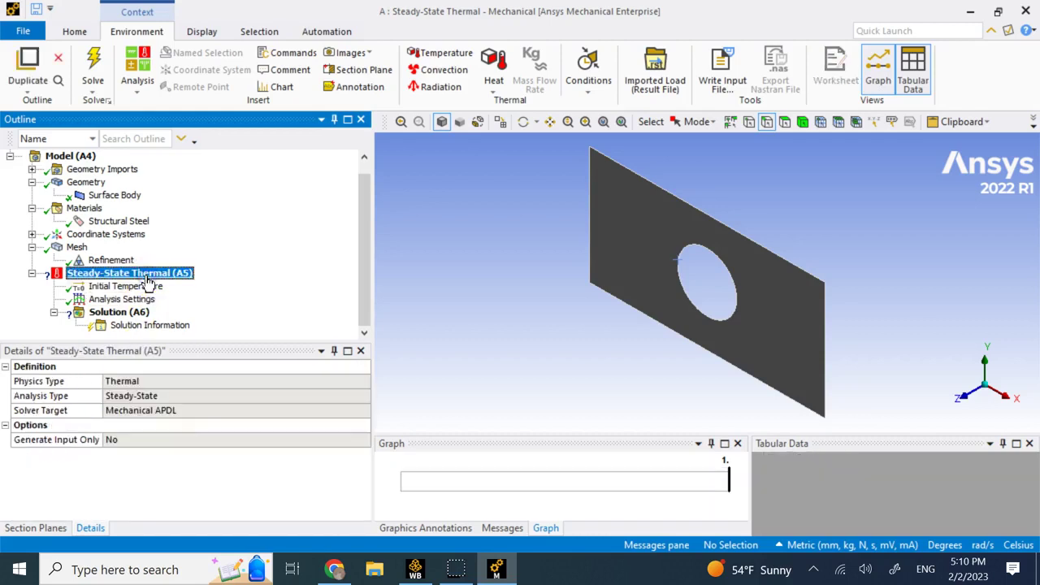
{"action": "left_click", "coordinate": [452, 77]}
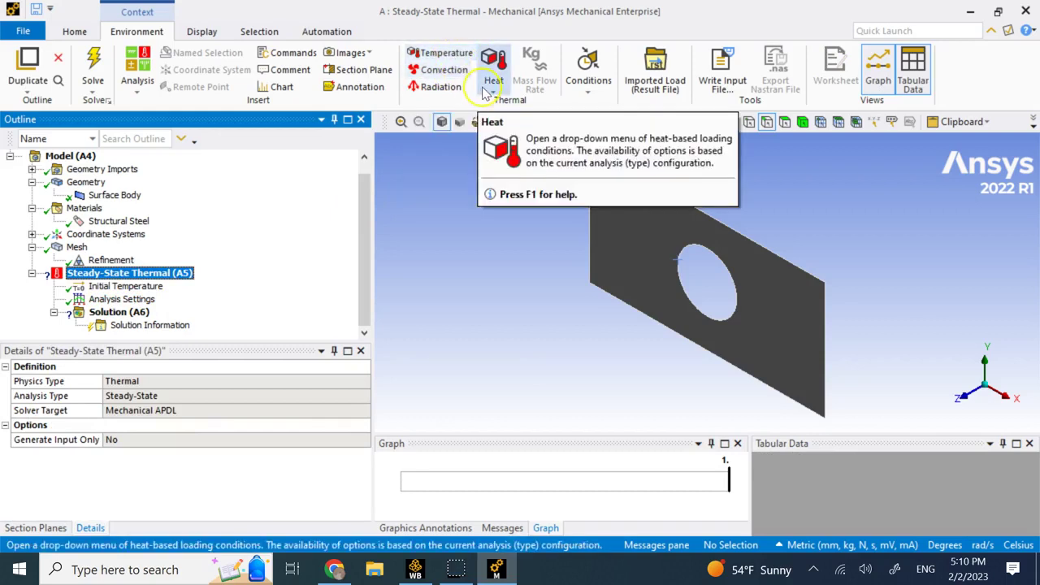
{"action": "left_click", "coordinate": [485, 88]}
{"action": "left_click", "coordinate": [461, 226]}
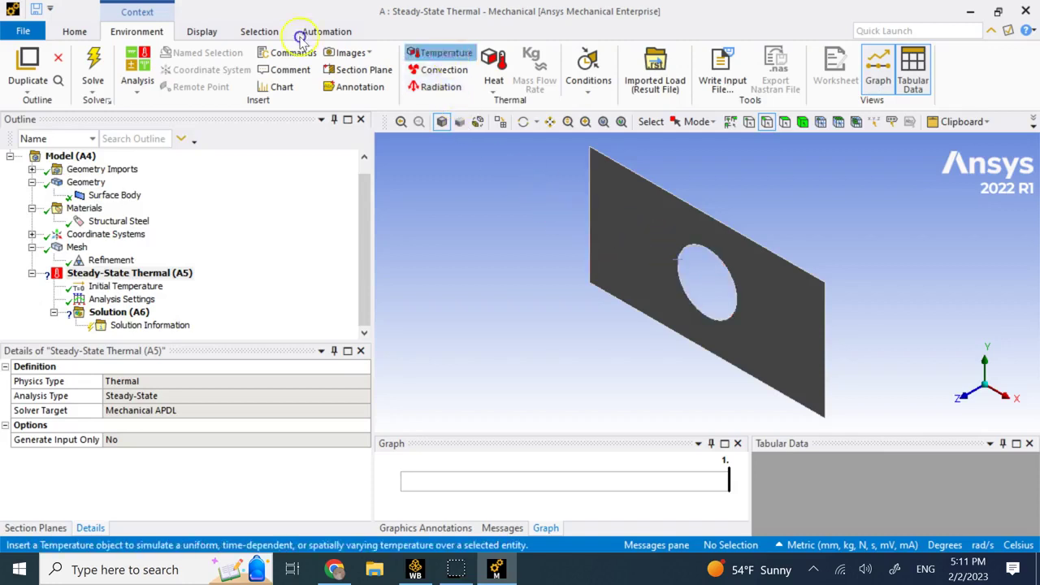
Fix the hole edge at a temperature of 100 °C
{"action": "left_click", "coordinate": [440, 52]}
{"action": "left_click", "coordinate": [685, 250]}
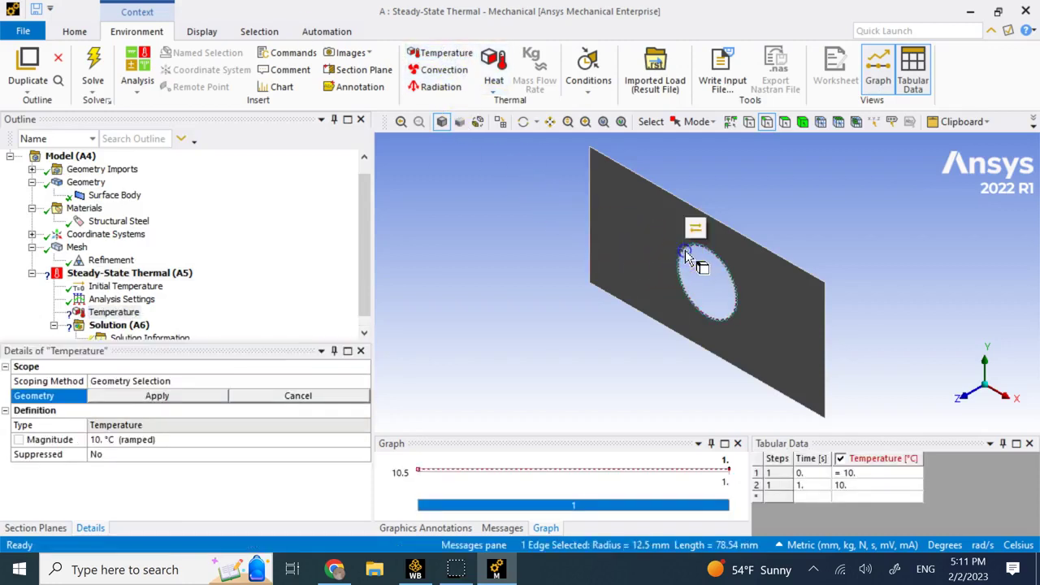
{"action": "left_click", "coordinate": [192, 397]}
{"action": "left_click", "coordinate": [198, 437]}
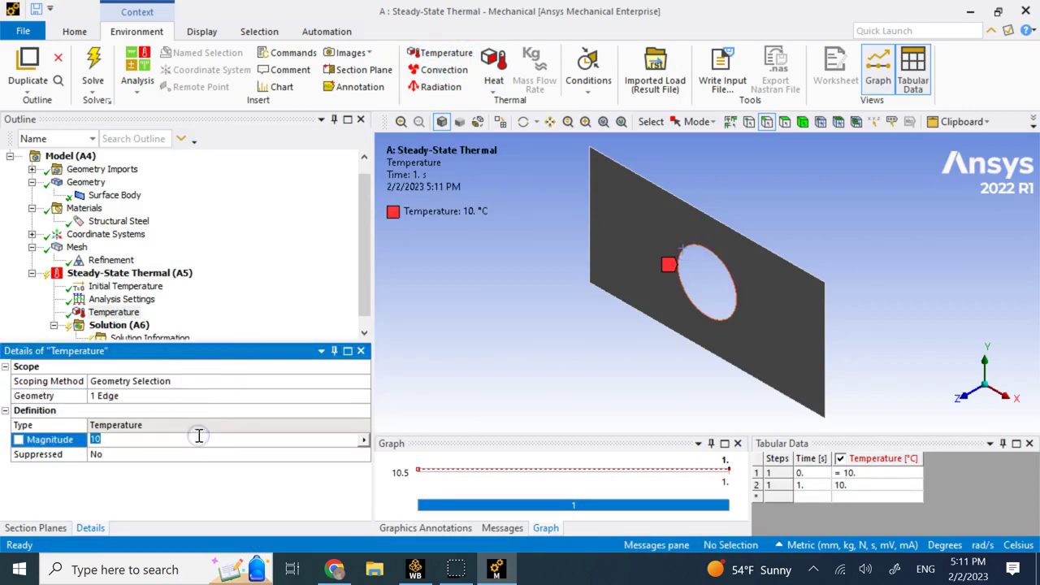
{"action": "key", "text": "Return"}
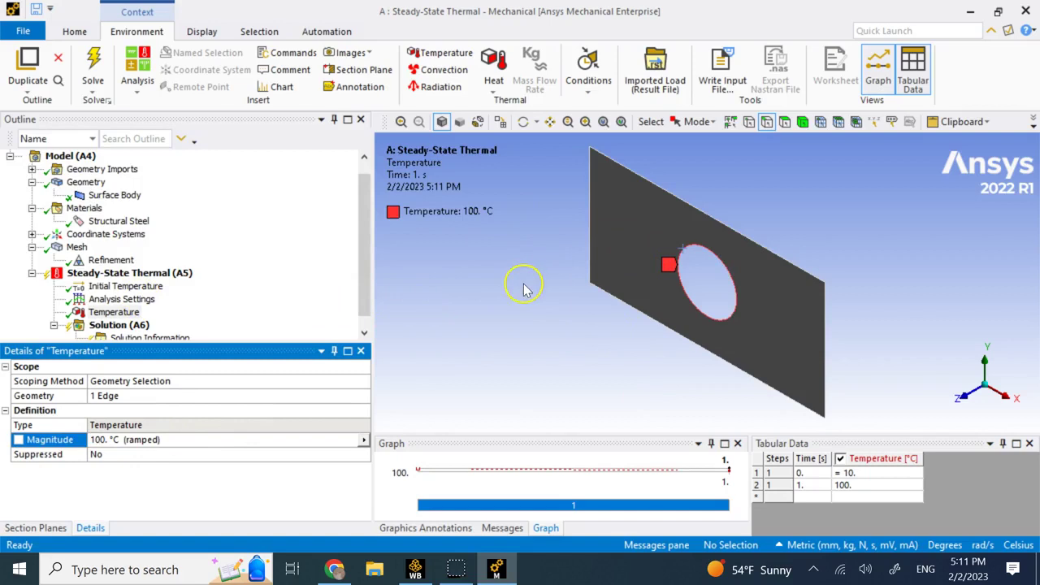
{"action": "left_click", "coordinate": [498, 301]}
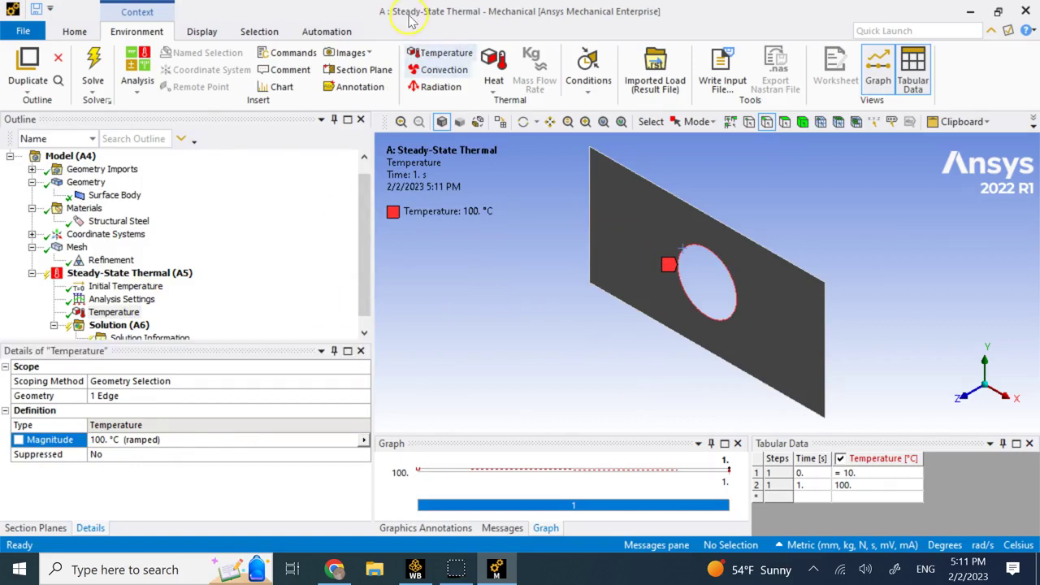
Add a Convection load on the plate's left, top and lower edges
{"action": "left_click", "coordinate": [450, 73]}
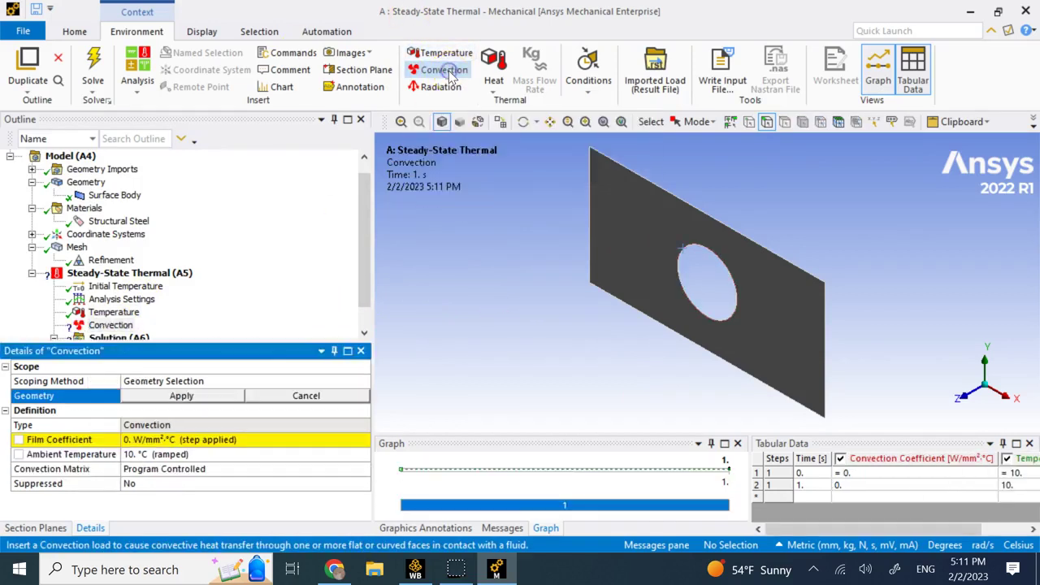
{"action": "left_click", "coordinate": [592, 206]}
{"action": "left_click", "coordinate": [676, 202], "text": "ctrl"}
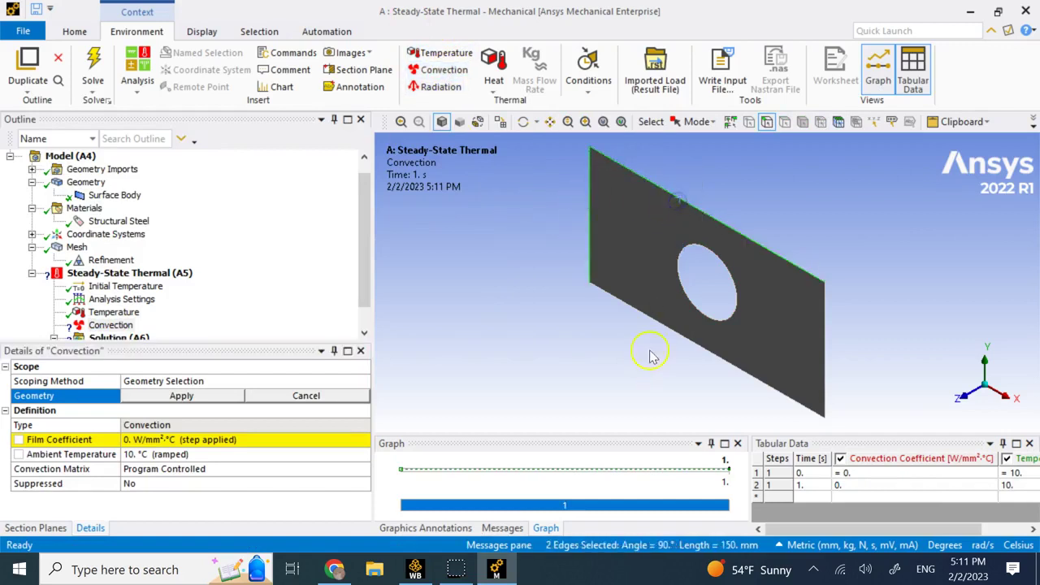
{"action": "left_click", "coordinate": [662, 325], "text": "ctrl"}
{"action": "left_click", "coordinate": [182, 398]}
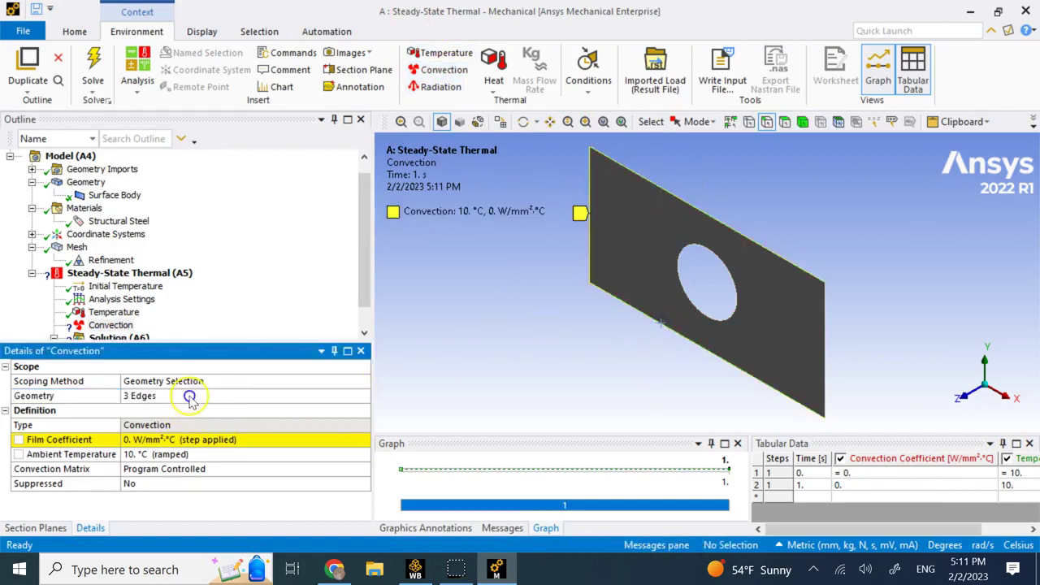
Set the convection film coefficient to 15 W/mm²·°C and ambient temperature to 25 °C
{"action": "left_click", "coordinate": [141, 442]}
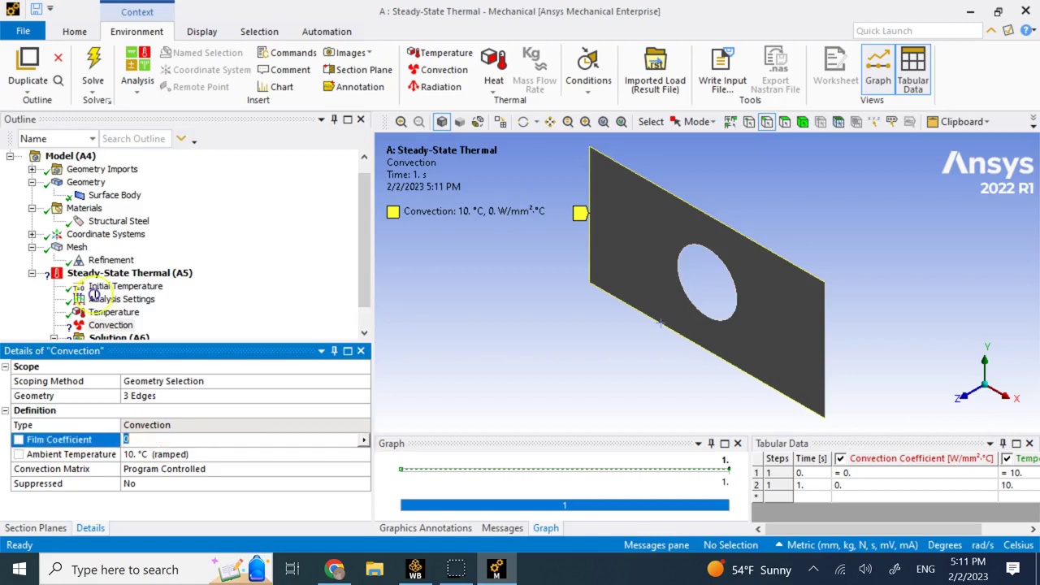
{"action": "type", "text": "15"}
{"action": "key", "text": "Return"}
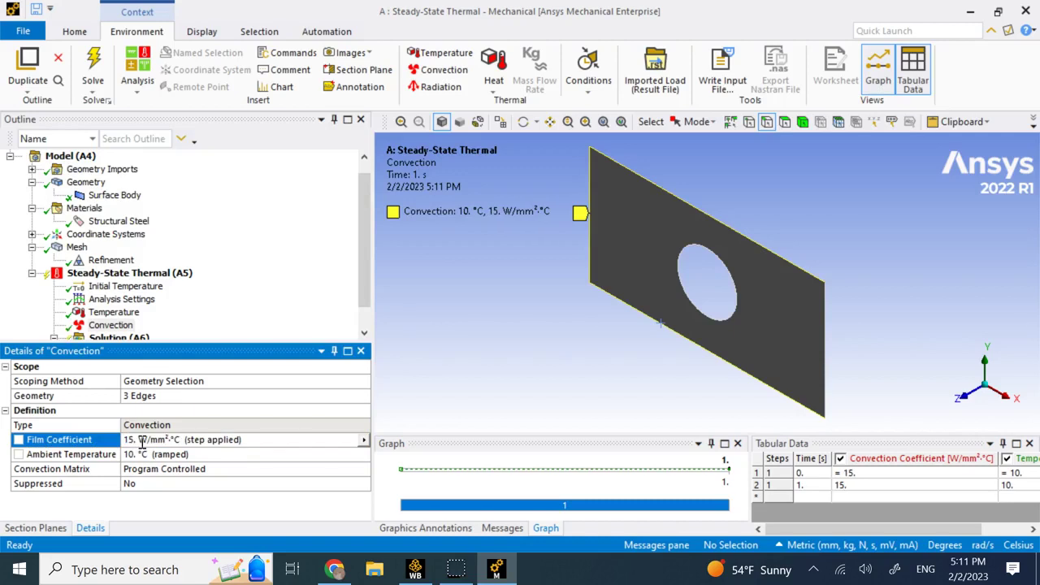
{"action": "left_click", "coordinate": [140, 456]}
{"action": "left_click", "coordinate": [140, 456]}
{"action": "type", "text": "1"}
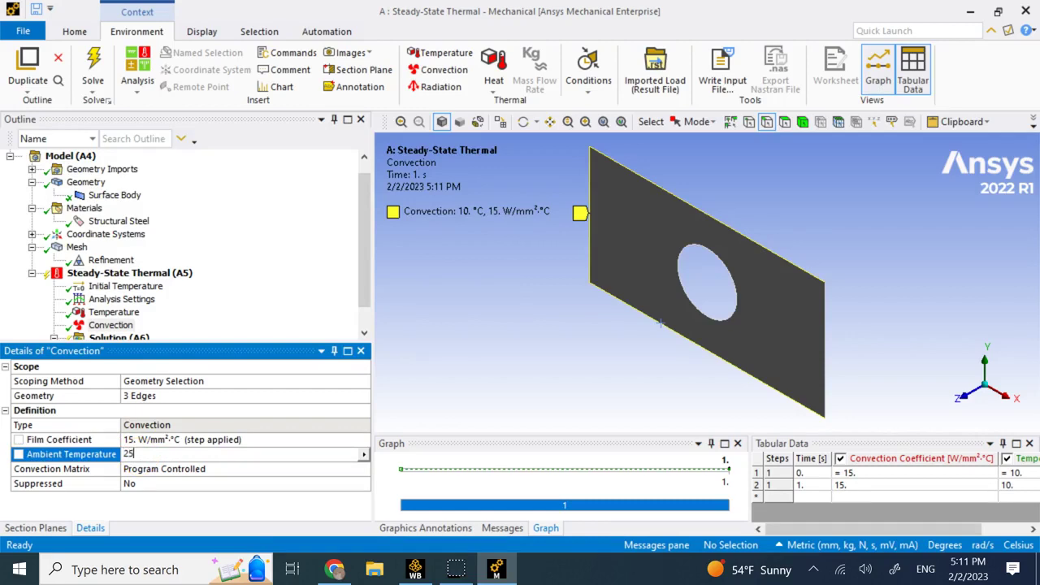
{"action": "type", "text": "5"}
{"action": "key", "text": "Return"}
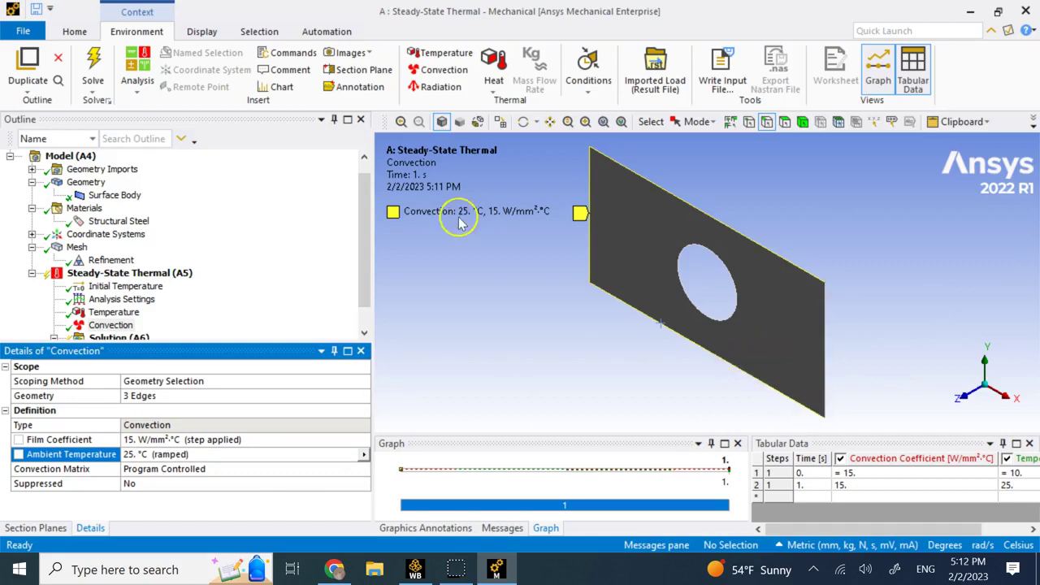
{"action": "left_click", "coordinate": [494, 91]}
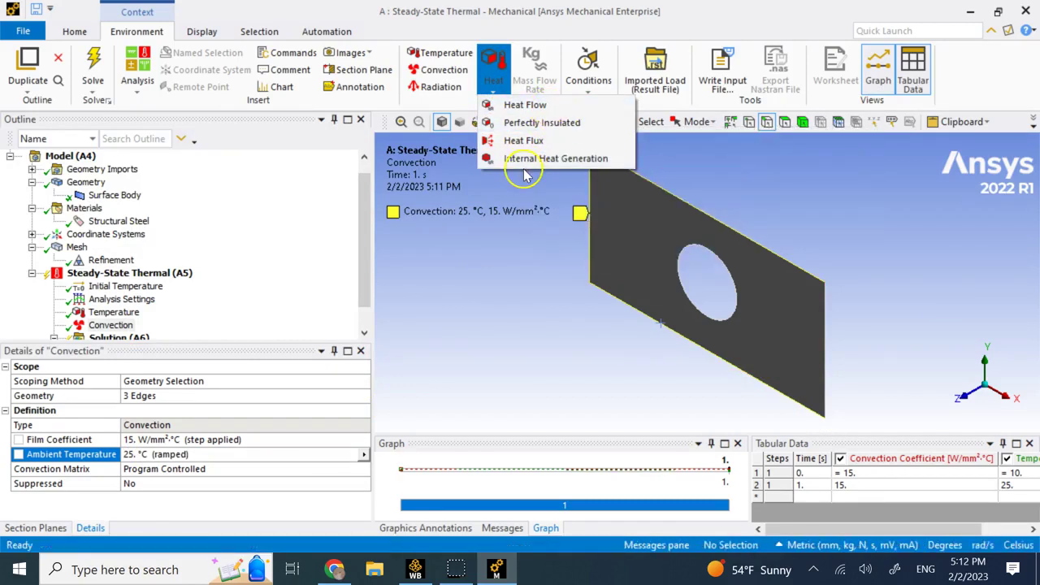
Apply a perfectly insulated condition (0 W heat flow) to the plate's right edge
{"action": "left_click", "coordinate": [545, 123]}
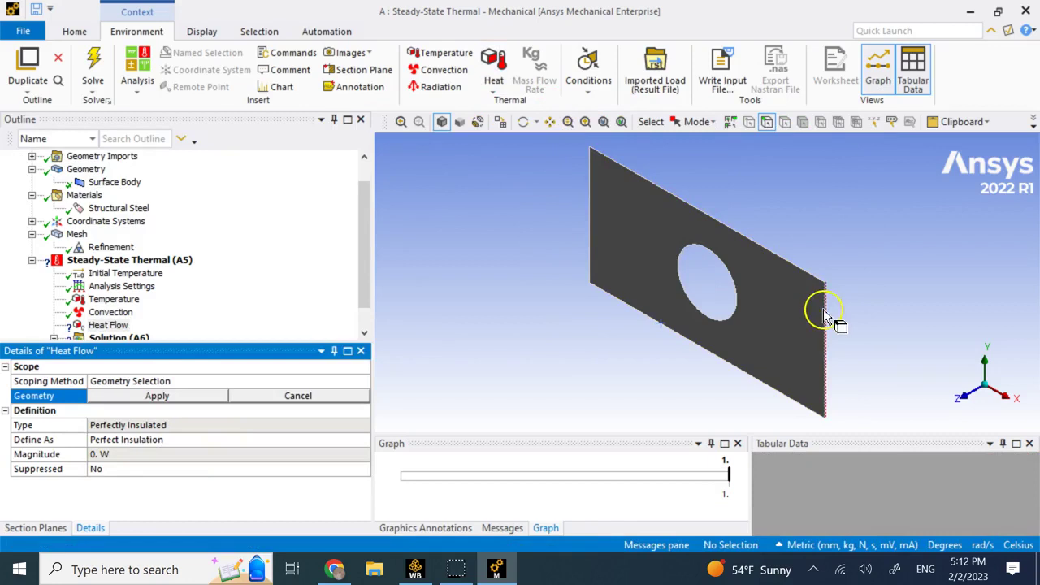
{"action": "left_click", "coordinate": [824, 308]}
{"action": "left_click", "coordinate": [174, 395]}
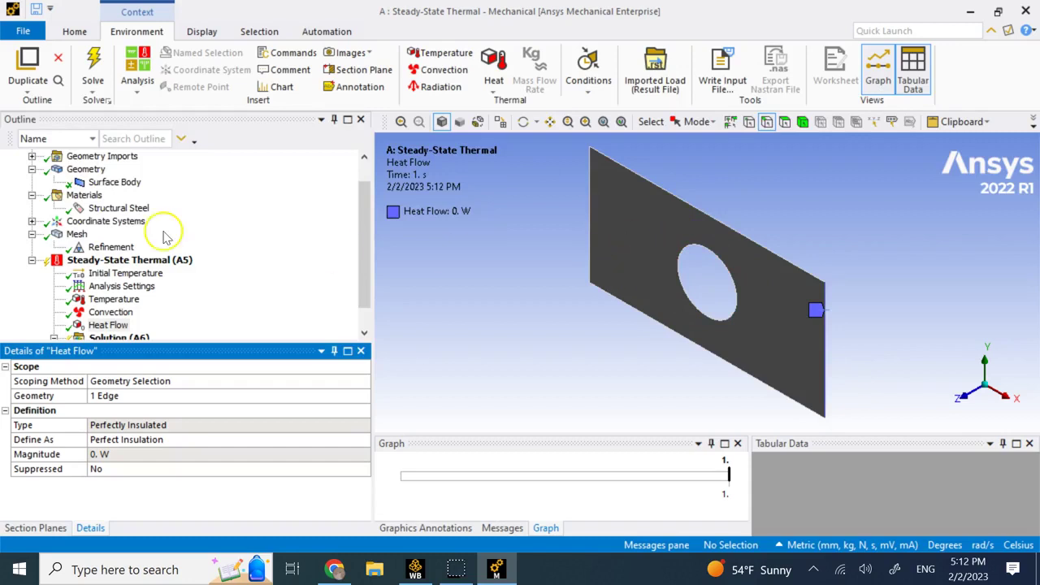
{"action": "scroll", "coordinate": [167, 268], "scroll_direction": "down", "scroll_amount": 1}
{"action": "right_click", "coordinate": [119, 312]}
Insert Temperature and Total Heat Flux results under Solution
{"action": "mouse_move", "coordinate": [244, 324]}
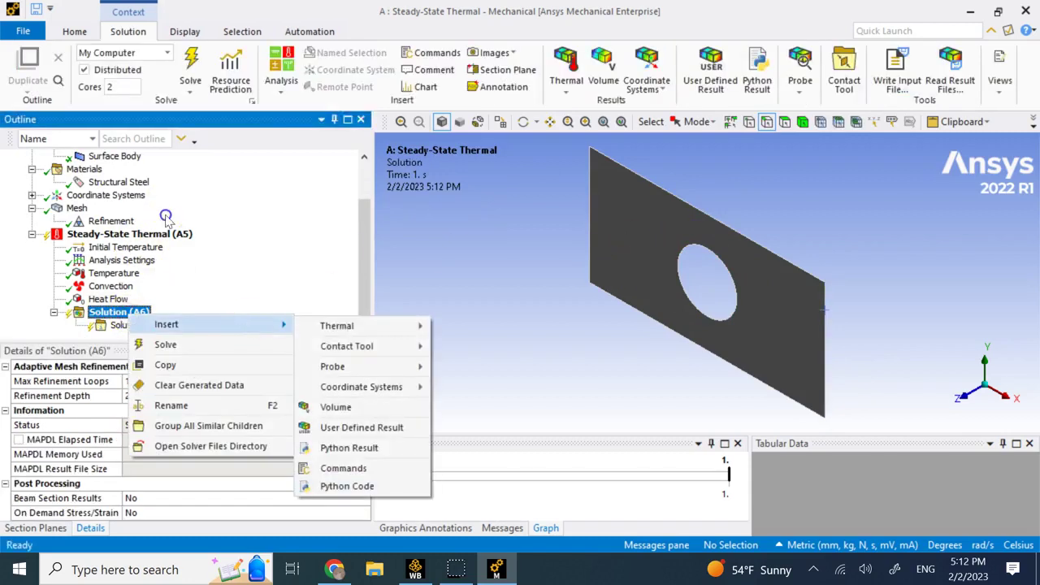
{"action": "mouse_move", "coordinate": [337, 326]}
{"action": "left_click", "coordinate": [469, 328]}
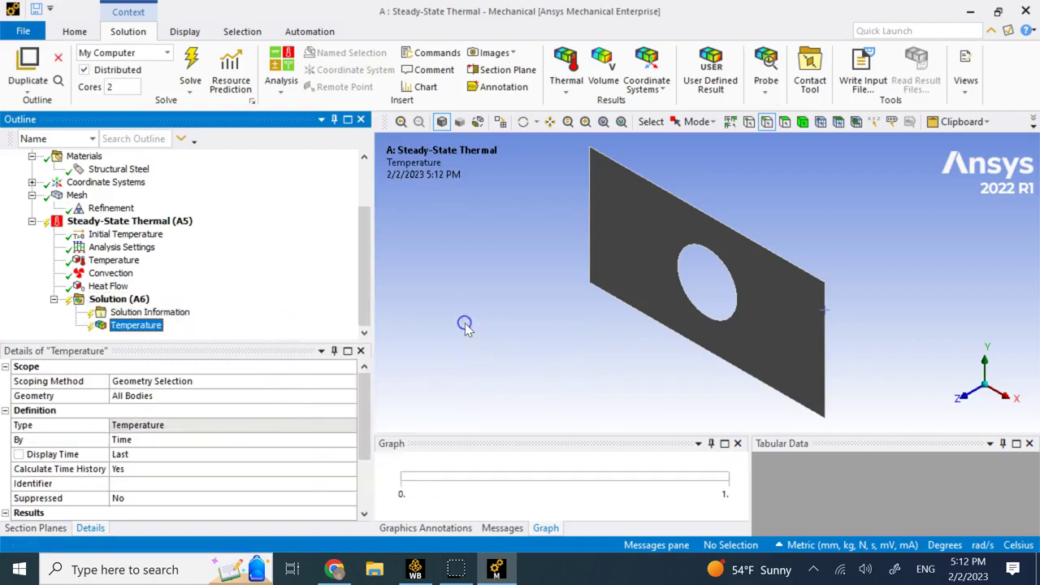
{"action": "right_click", "coordinate": [130, 302]}
{"action": "mouse_move", "coordinate": [175, 315]}
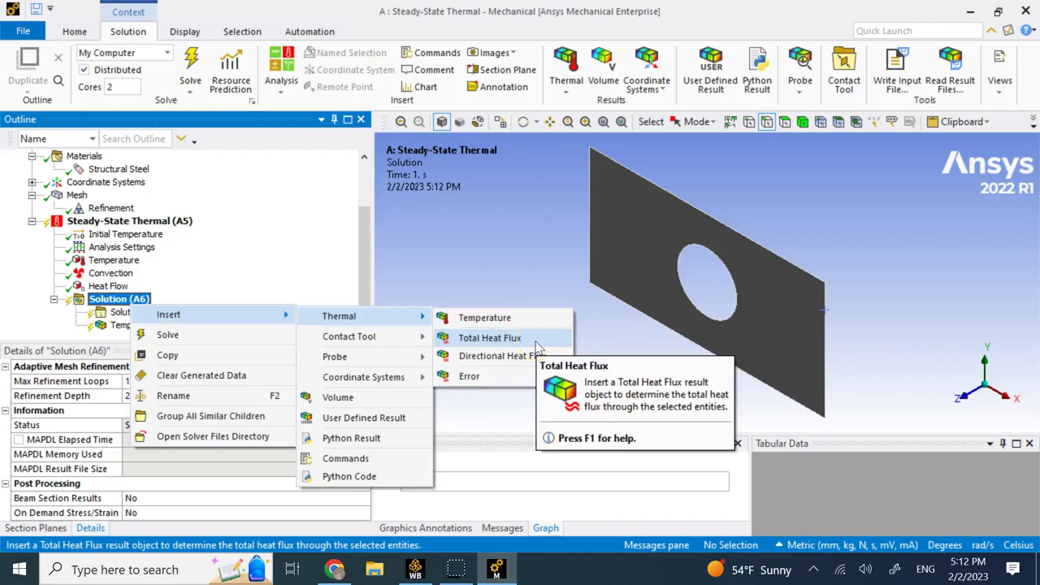
{"action": "left_click", "coordinate": [490, 337]}
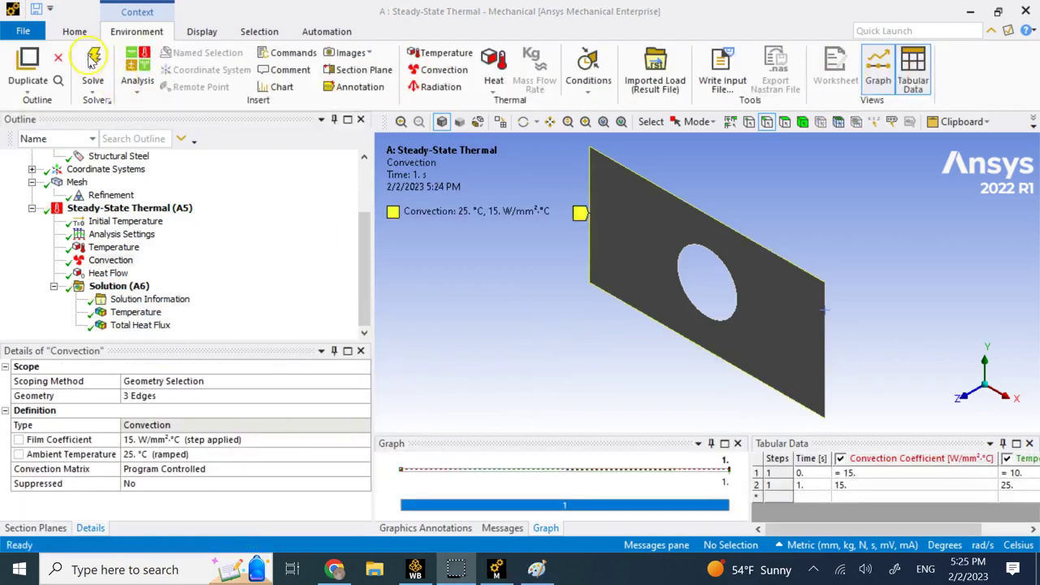
Review the temperature and total heat flux contours and the analysis settings, then view Paint's step comparison
{"action": "left_click", "coordinate": [157, 317]}
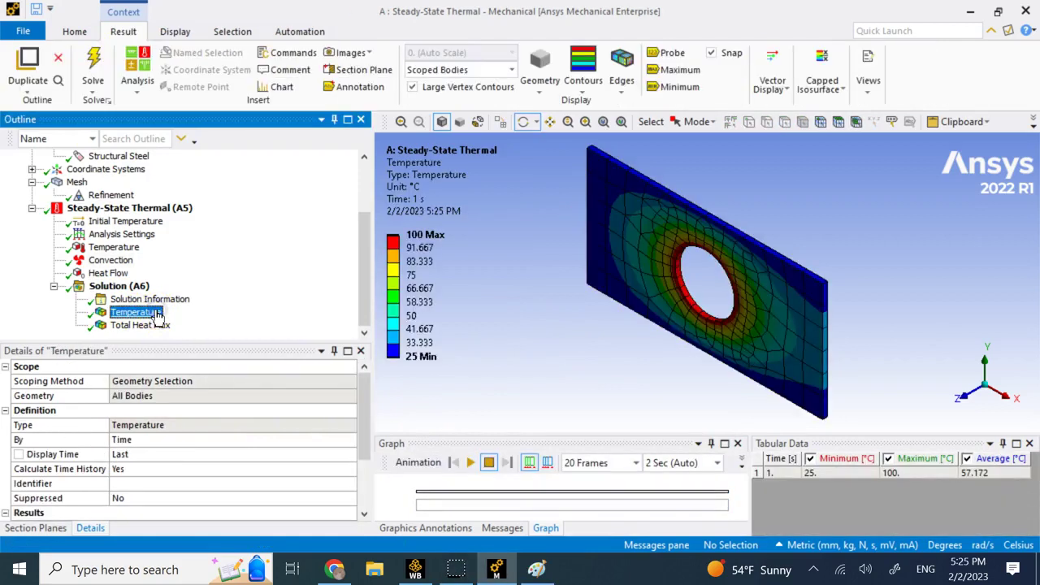
{"action": "left_click_drag", "start_coordinate": [639, 278], "coordinate": [687, 266]}
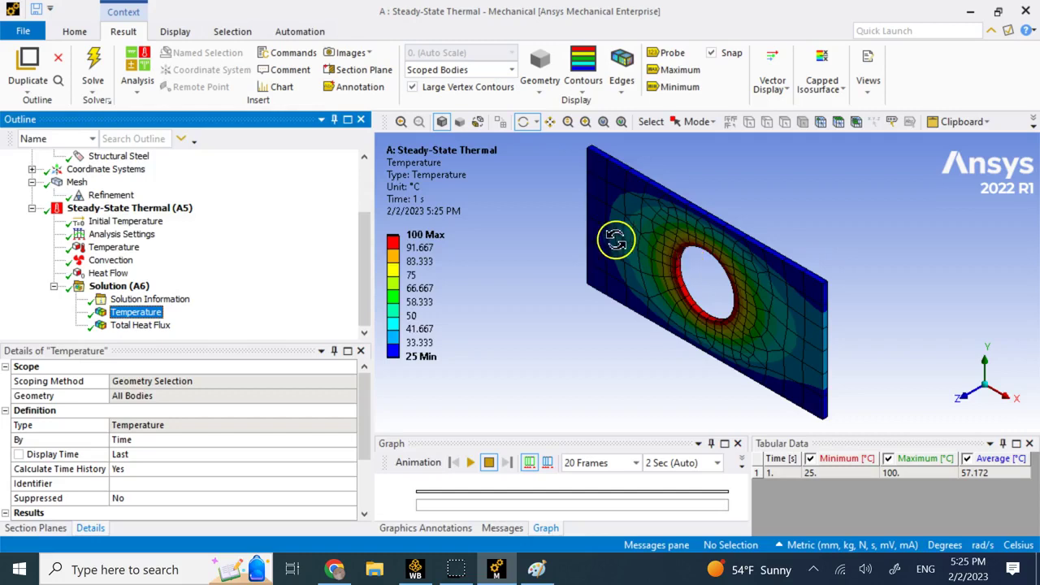
{"action": "left_click", "coordinate": [671, 52]}
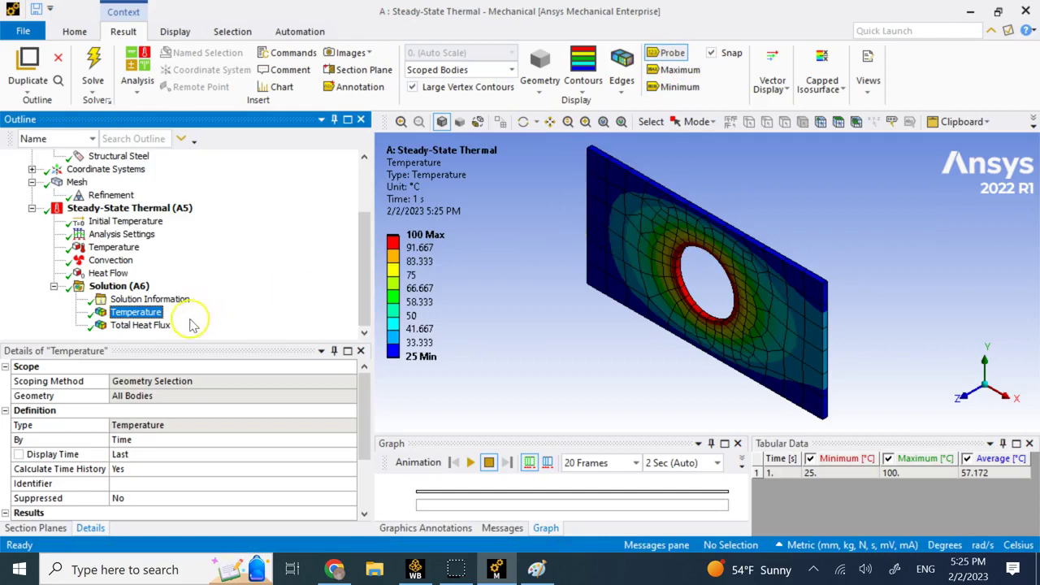
{"action": "left_click", "coordinate": [157, 326]}
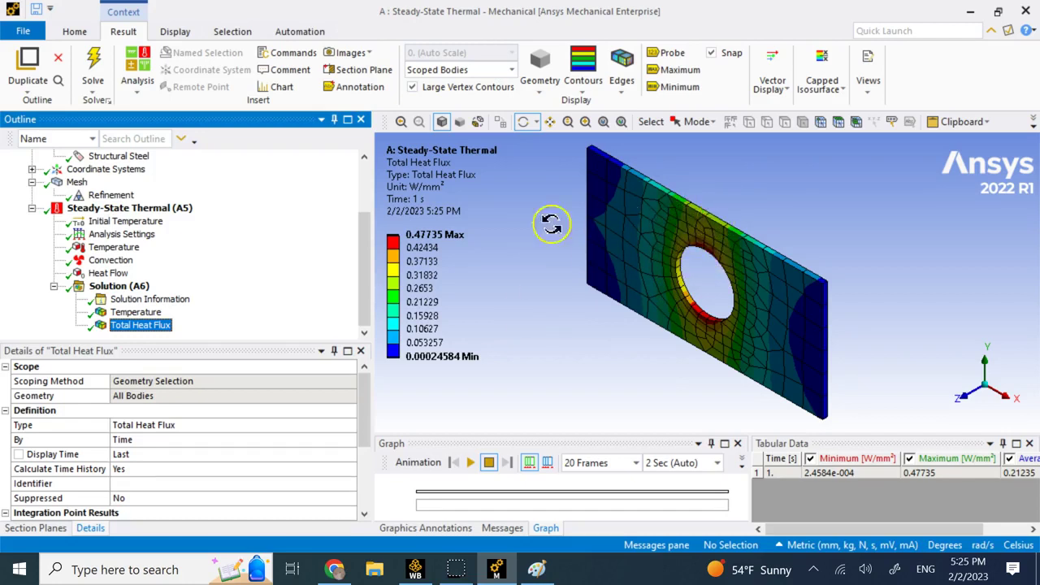
{"action": "left_click", "coordinate": [135, 313]}
{"action": "left_click", "coordinate": [140, 325]}
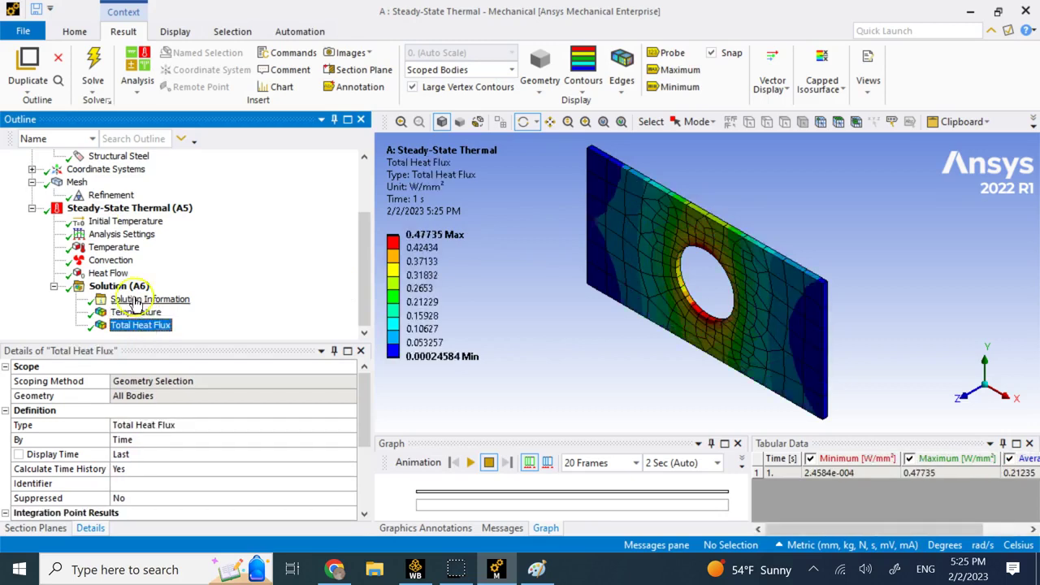
{"action": "left_click", "coordinate": [128, 236]}
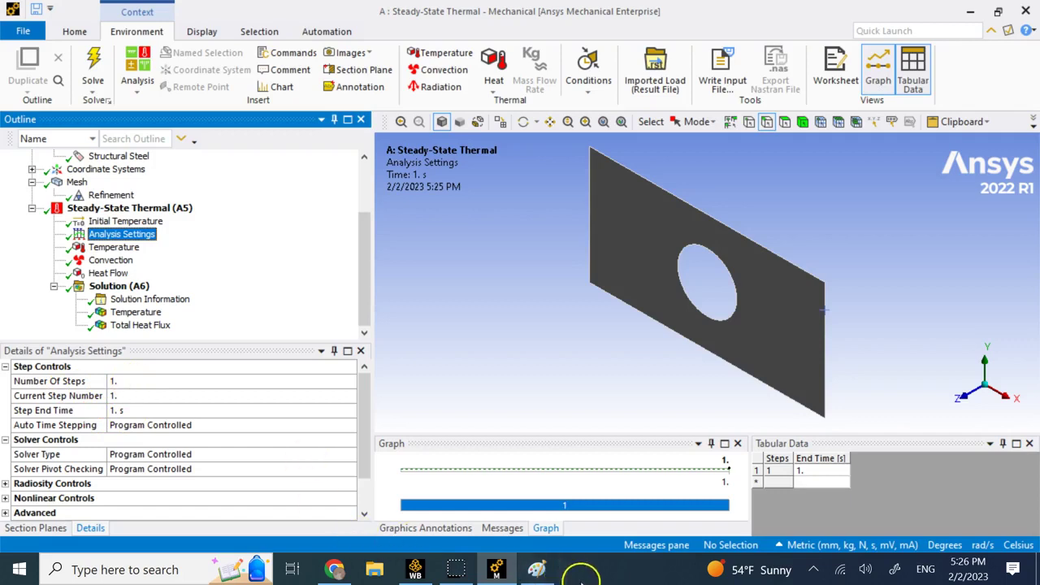
{"action": "left_click", "coordinate": [536, 570]}
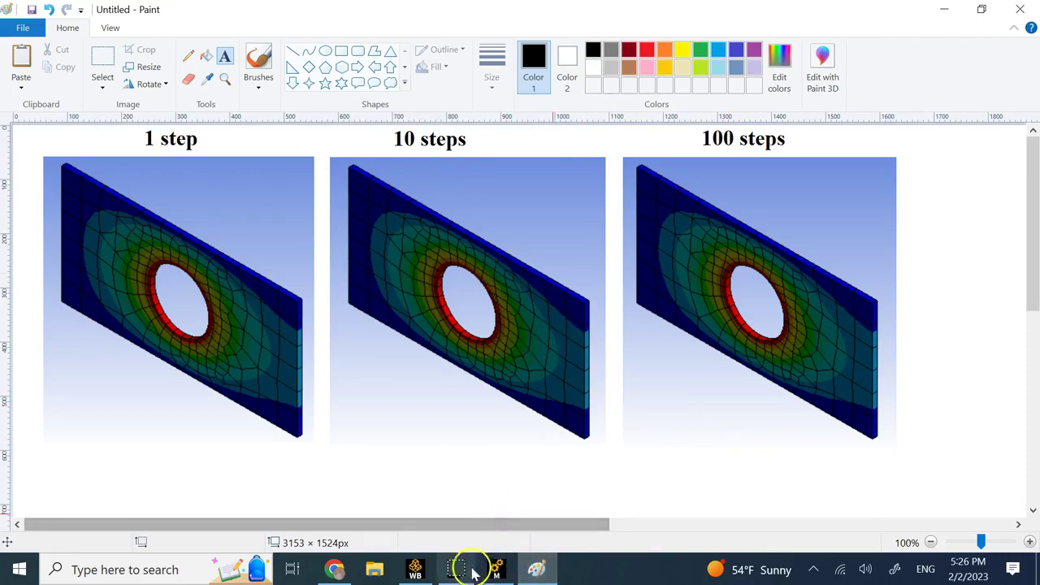
Switch from Paint back to the analysis settings in Ansys Mechanical
{"action": "left_click", "coordinate": [496, 568]}
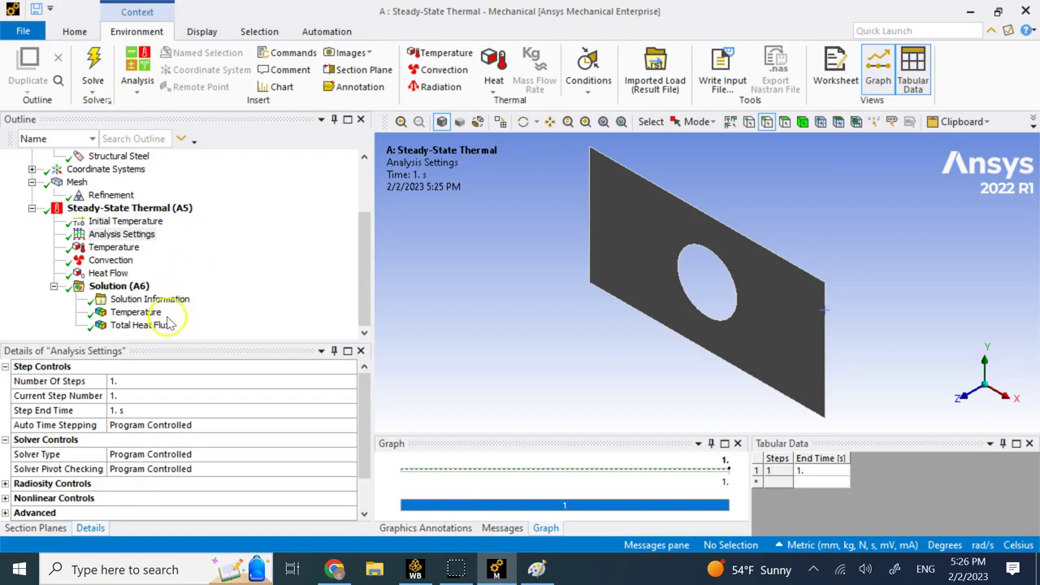
Set Step End Time to 10 s, re-solve, and show the 25–100 °C temperature result
{"action": "left_click", "coordinate": [130, 413]}
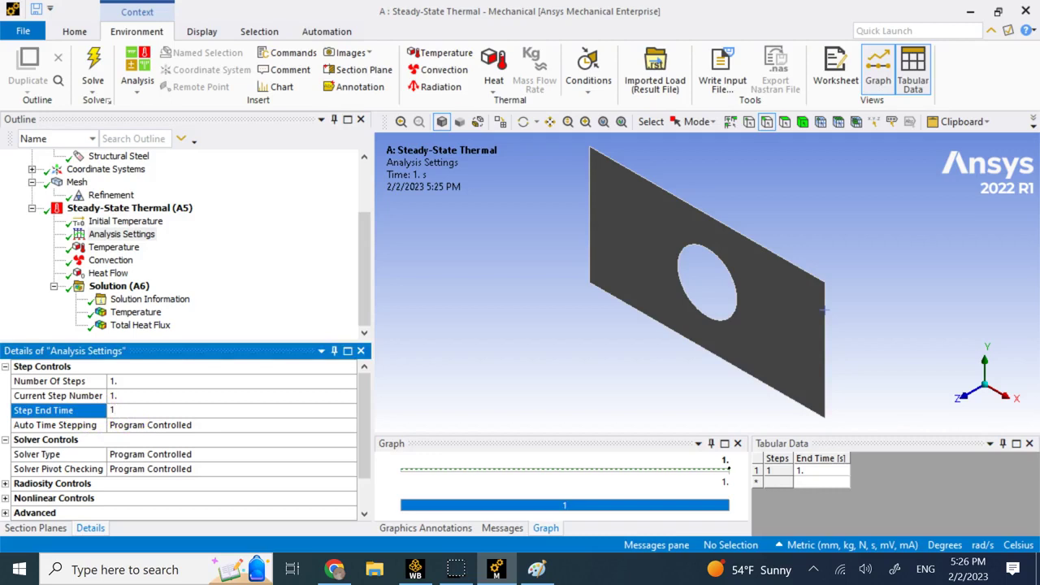
{"action": "type", "text": "10"}
{"action": "key", "text": "Return"}
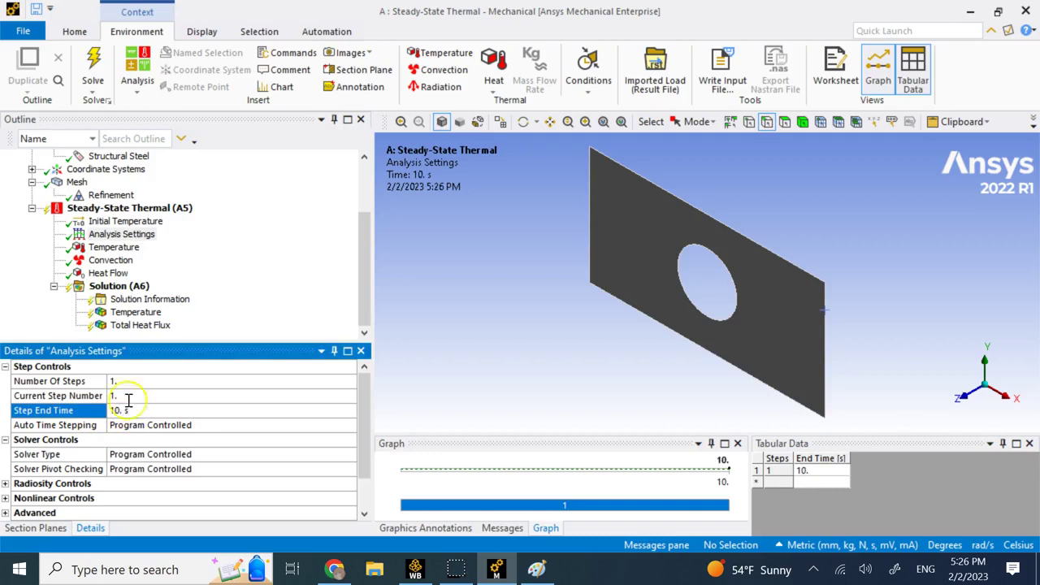
{"action": "left_click", "coordinate": [92, 69]}
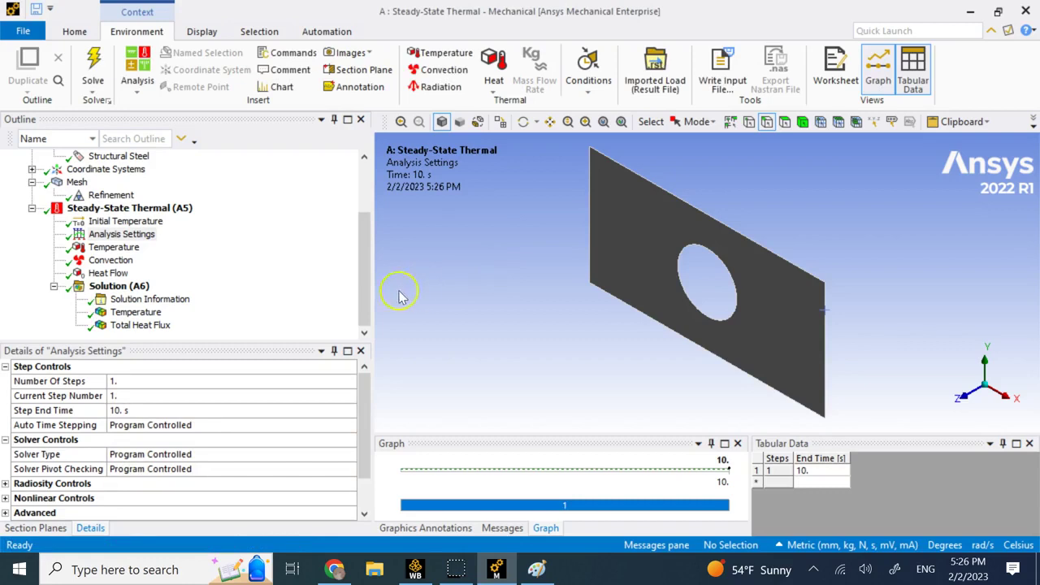
{"action": "left_click", "coordinate": [136, 312]}
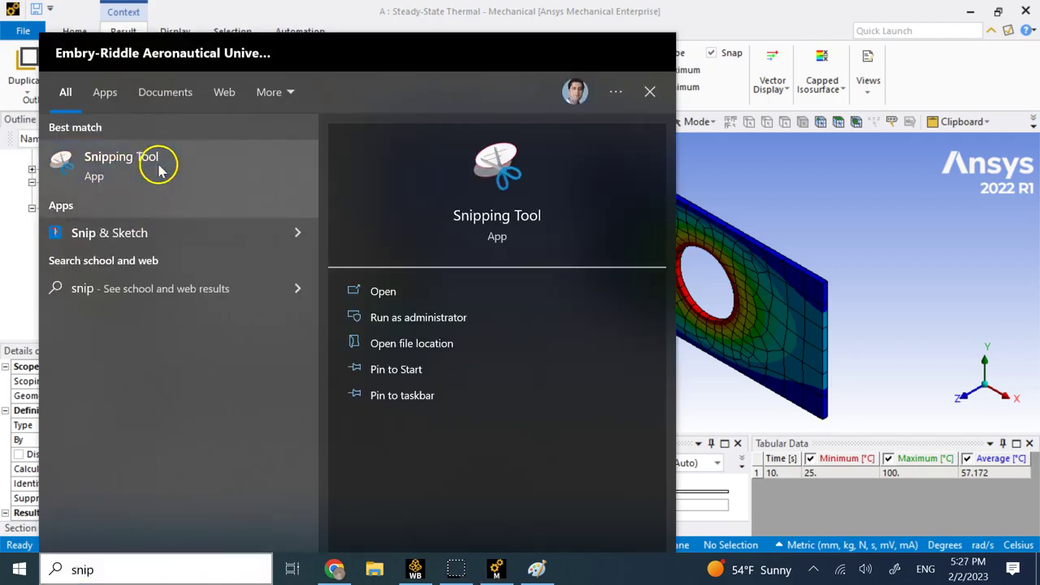
Snip the 10 s temperature contour plot, copy it, and return to Paint
{"action": "left_click", "coordinate": [163, 167]}
{"action": "left_click", "coordinate": [201, 39]}
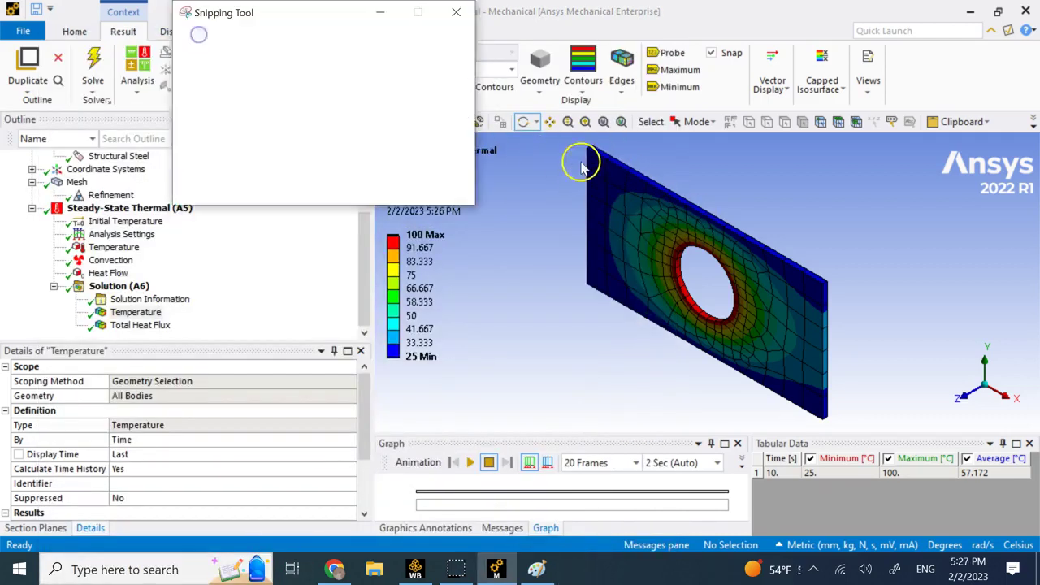
{"action": "left_click_drag", "start_coordinate": [576, 140], "coordinate": [847, 421]}
{"action": "left_click", "coordinate": [571, 571]}
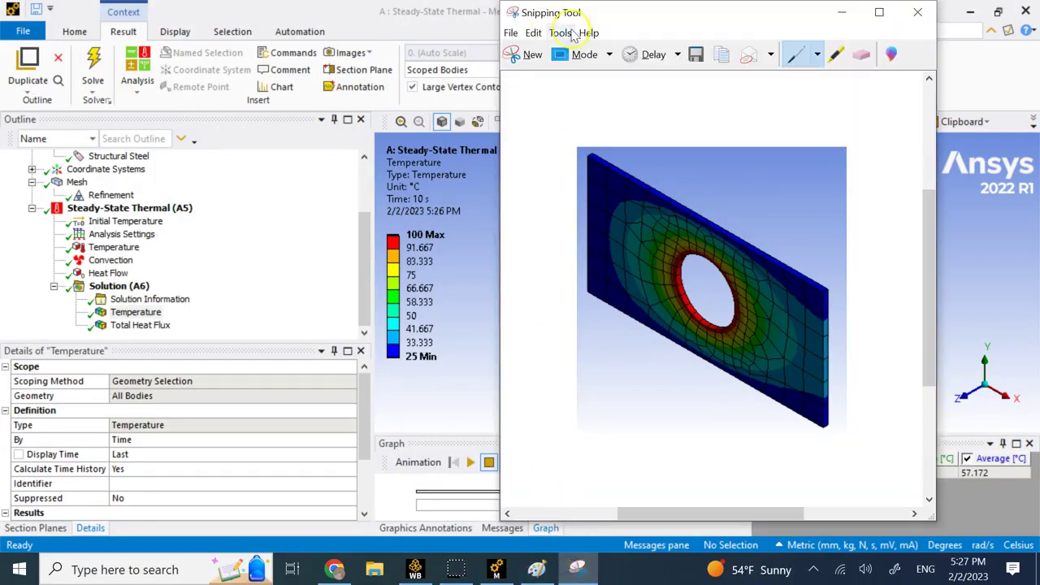
{"action": "left_click", "coordinate": [512, 33]}
{"action": "mouse_move", "coordinate": [533, 33]}
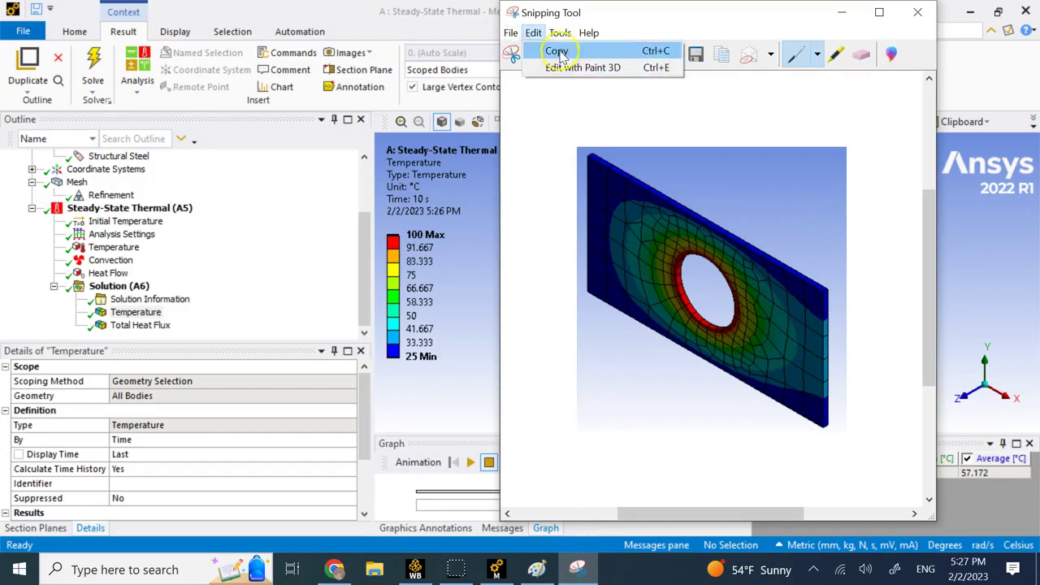
{"action": "left_click", "coordinate": [556, 50]}
{"action": "left_click", "coordinate": [537, 570]}
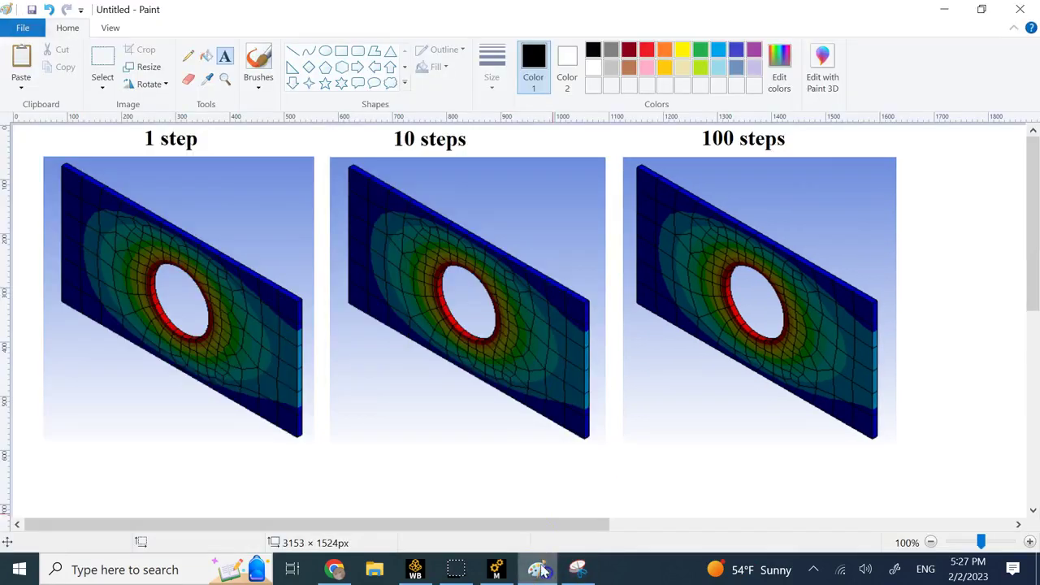
Try placing text labels around the comparison images, discarding each empty text box
{"action": "left_click", "coordinate": [955, 344]}
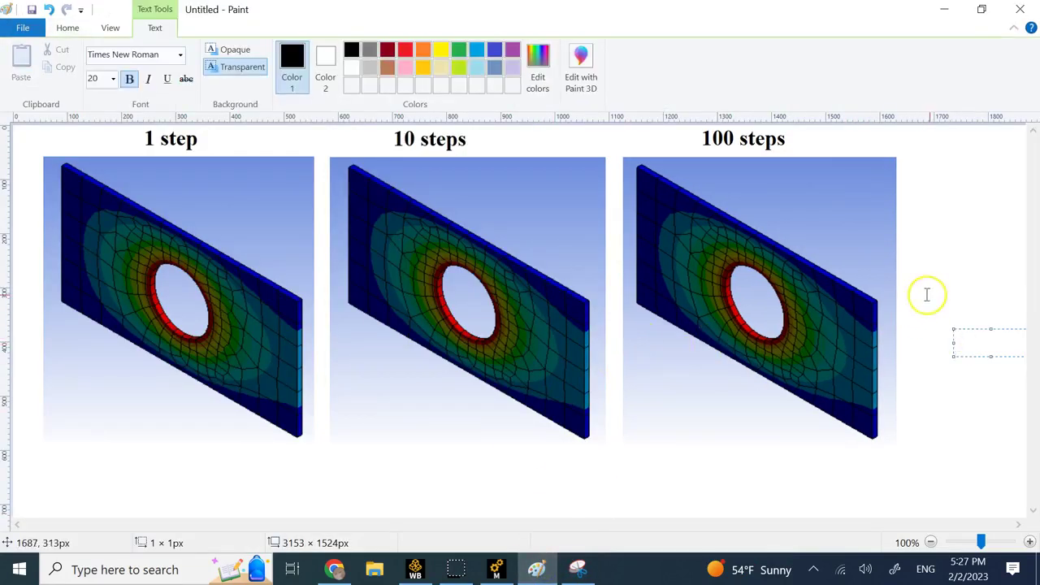
{"action": "left_click", "coordinate": [975, 286]}
{"action": "scroll", "coordinate": [967, 341], "scroll_direction": "down", "scroll_amount": 10}
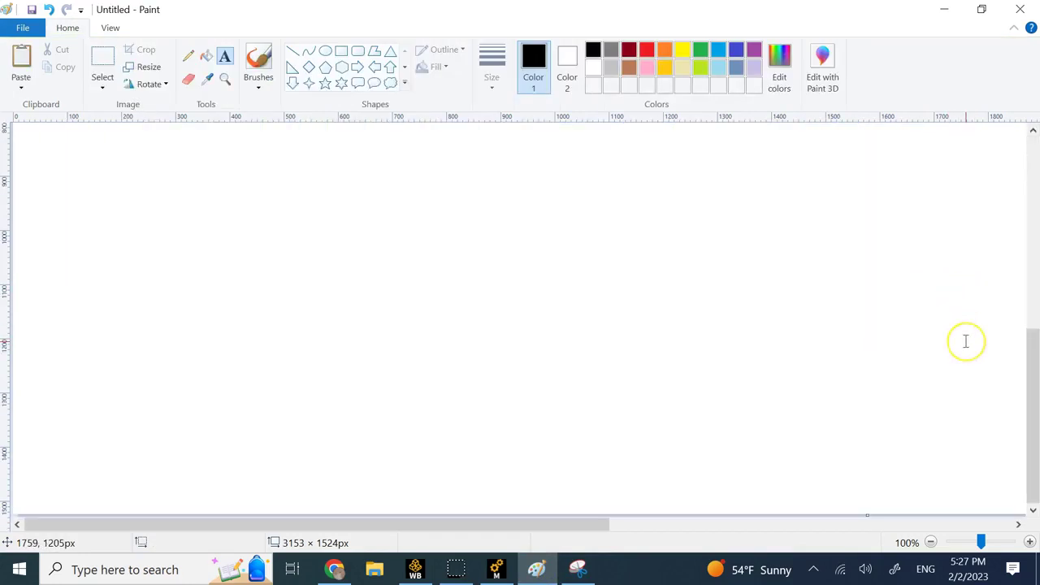
{"action": "scroll", "coordinate": [967, 341], "scroll_direction": "up", "scroll_amount": 9}
{"action": "left_click", "coordinate": [792, 483]}
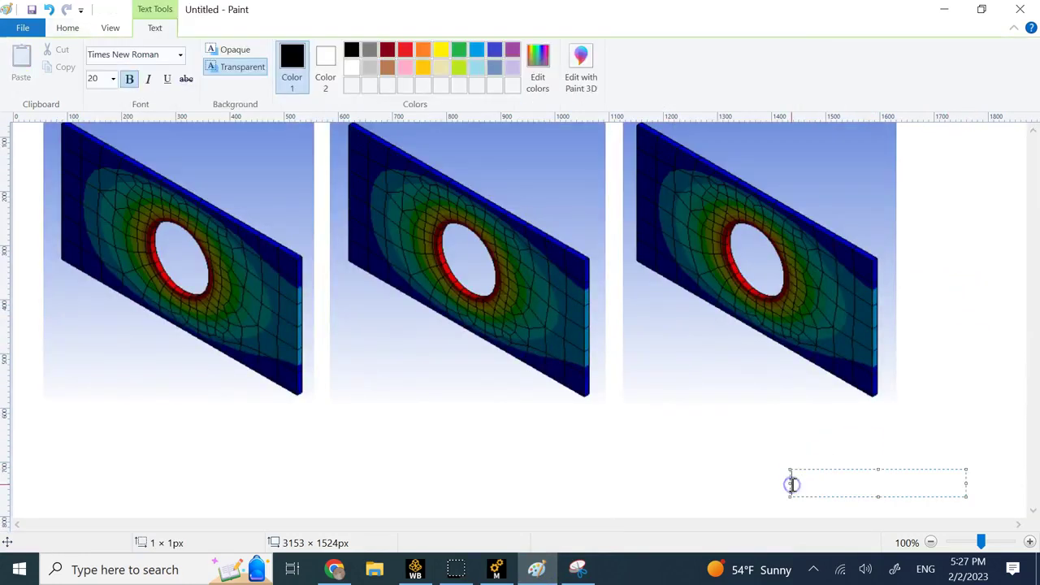
{"action": "left_click", "coordinate": [742, 477]}
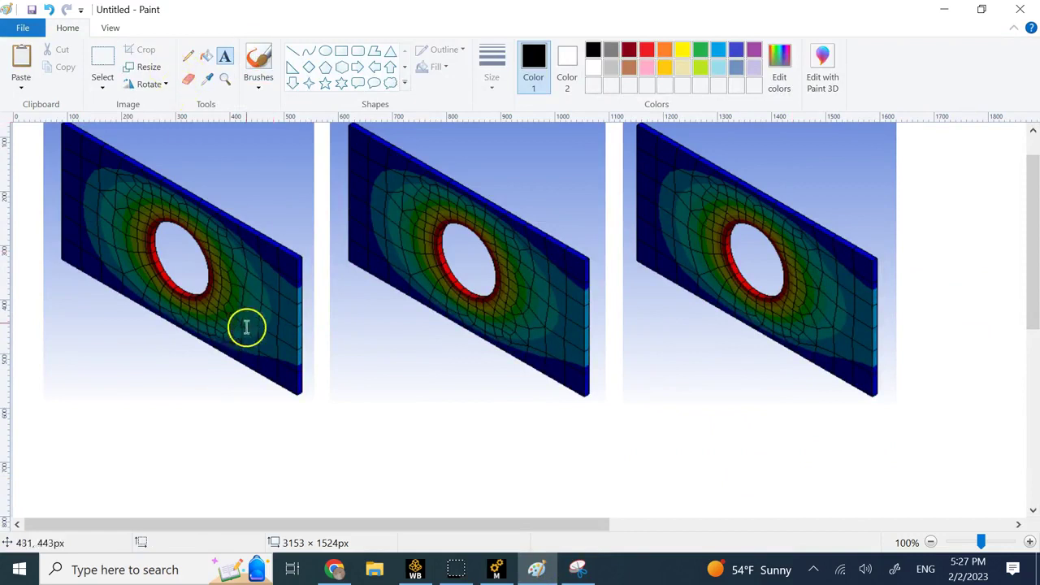
{"action": "left_click", "coordinate": [285, 446]}
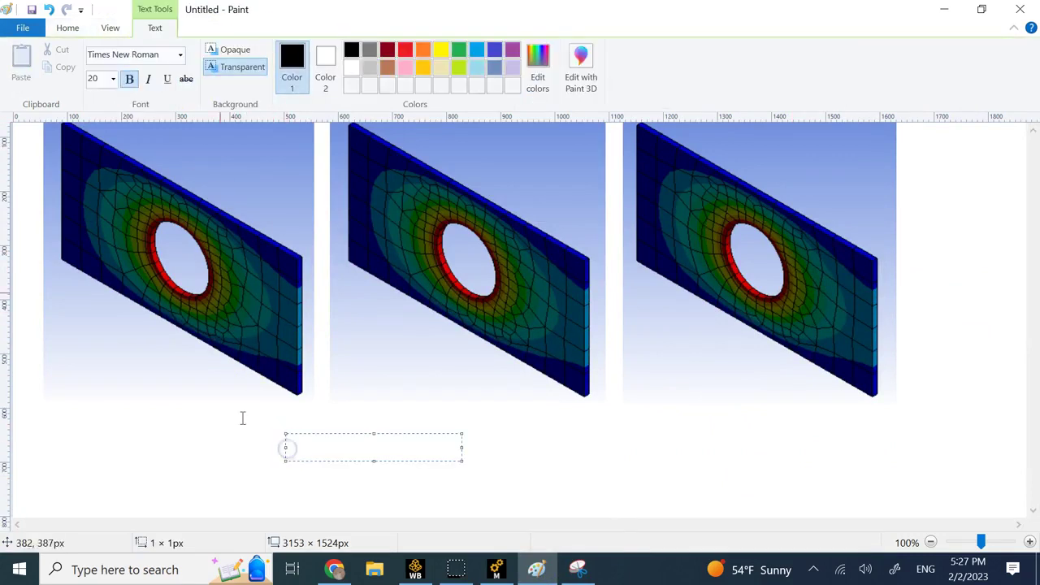
{"action": "left_click", "coordinate": [81, 30]}
{"action": "left_click", "coordinate": [214, 467]}
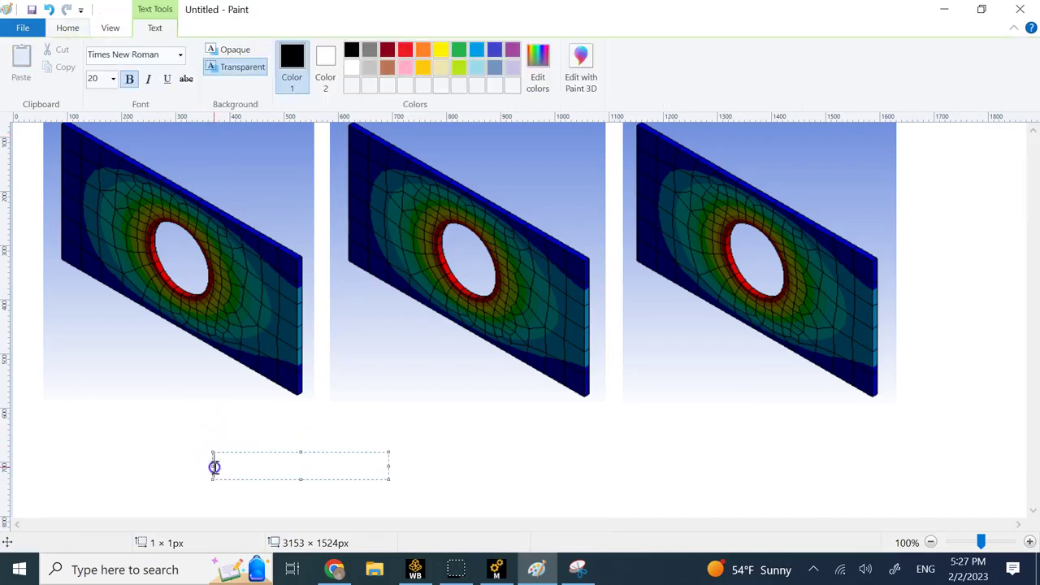
{"action": "left_click", "coordinate": [163, 458]}
Paste the 10 s snapshot over the 10 steps image and close Paint
{"action": "key", "text": "ctrl+v"}
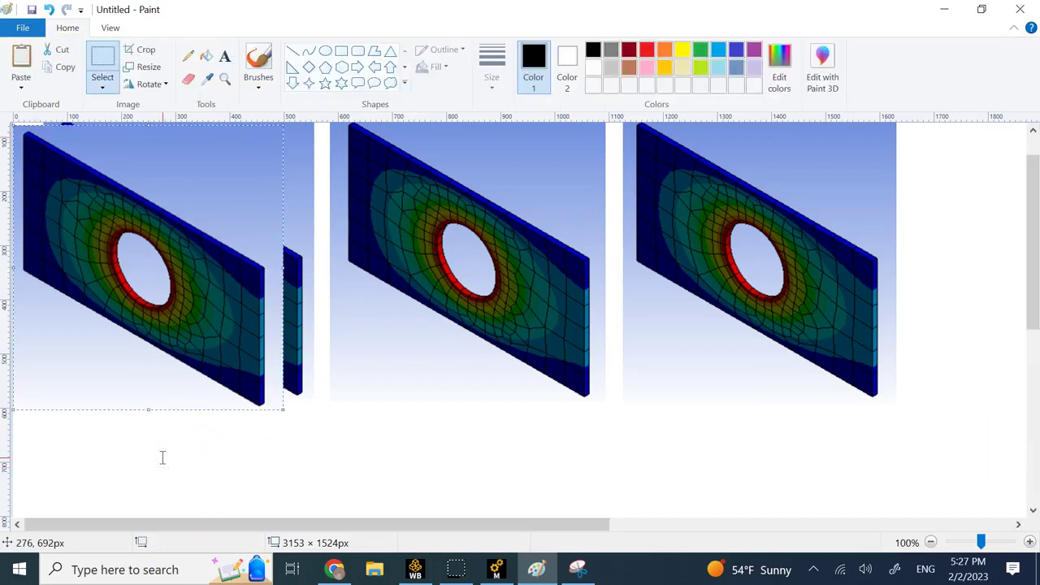
{"action": "left_click_drag", "start_coordinate": [170, 300], "coordinate": [487, 299]}
{"action": "scroll", "coordinate": [483, 309], "scroll_direction": "up", "scroll_amount": 1}
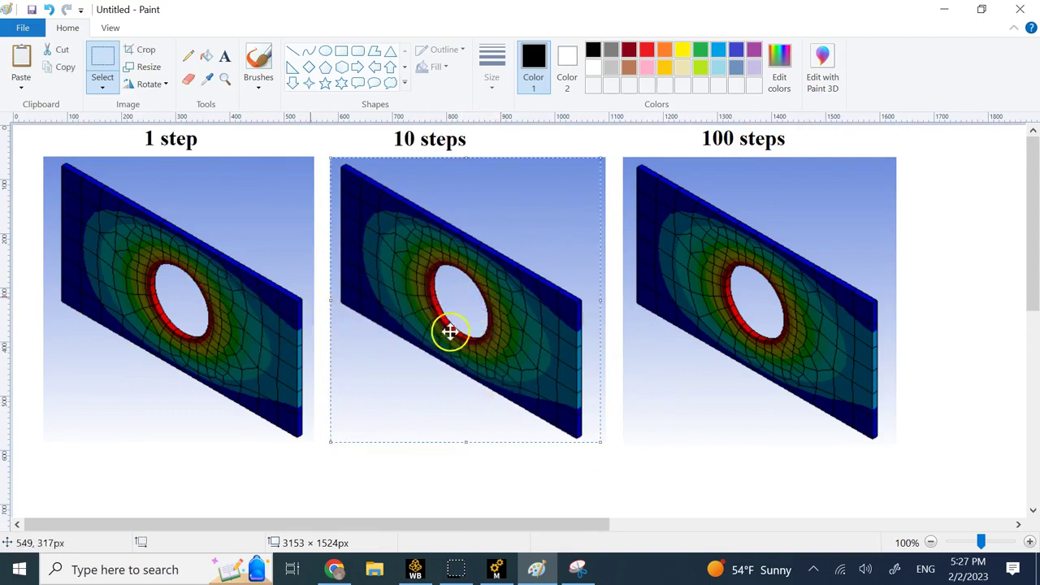
{"action": "left_click", "coordinate": [1020, 9]}
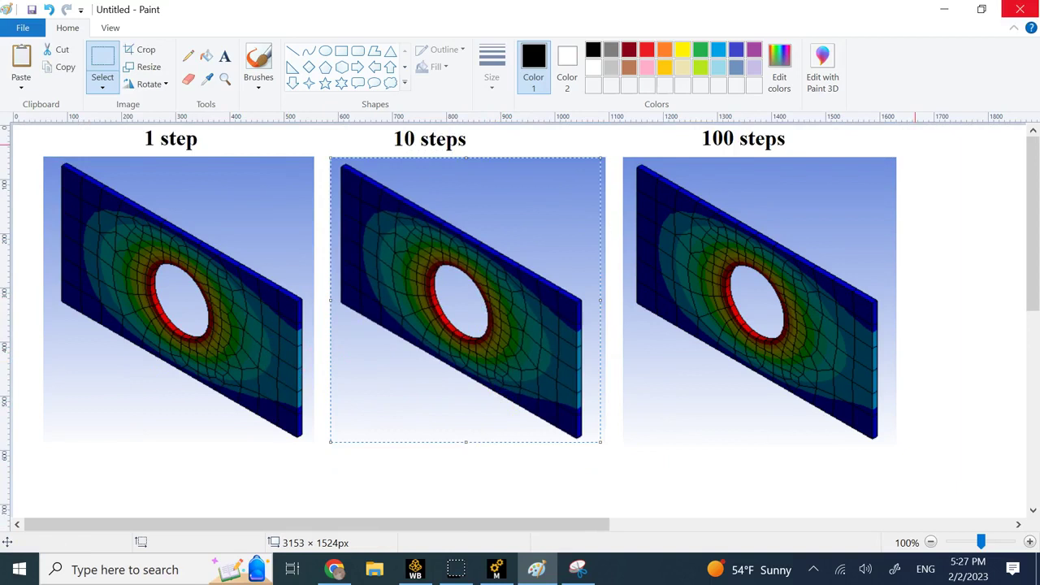
Close the Snipping Tool, discarding the snip without saving it
{"action": "left_click", "coordinate": [563, 291]}
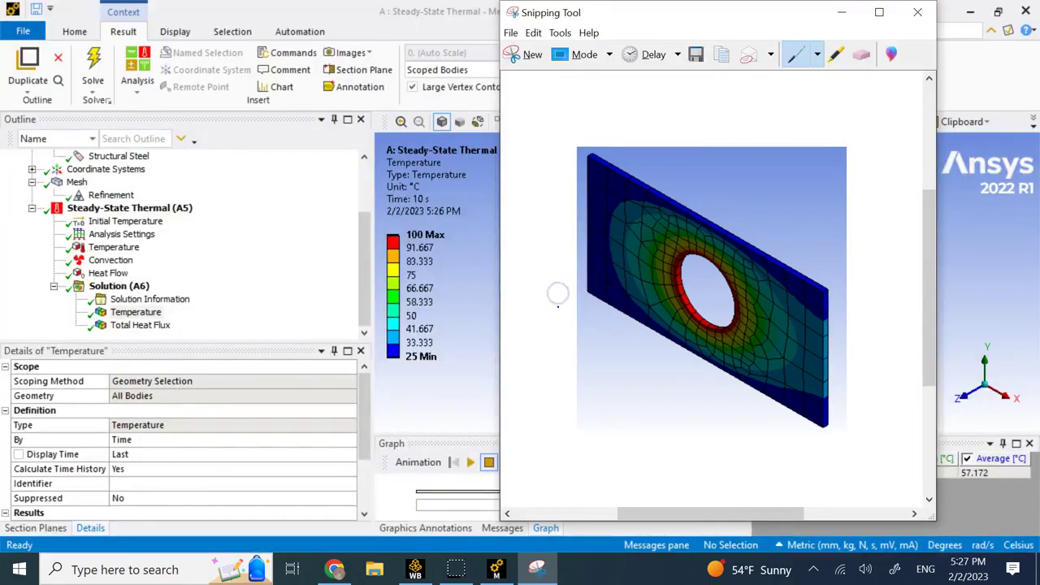
{"action": "left_click", "coordinate": [918, 12]}
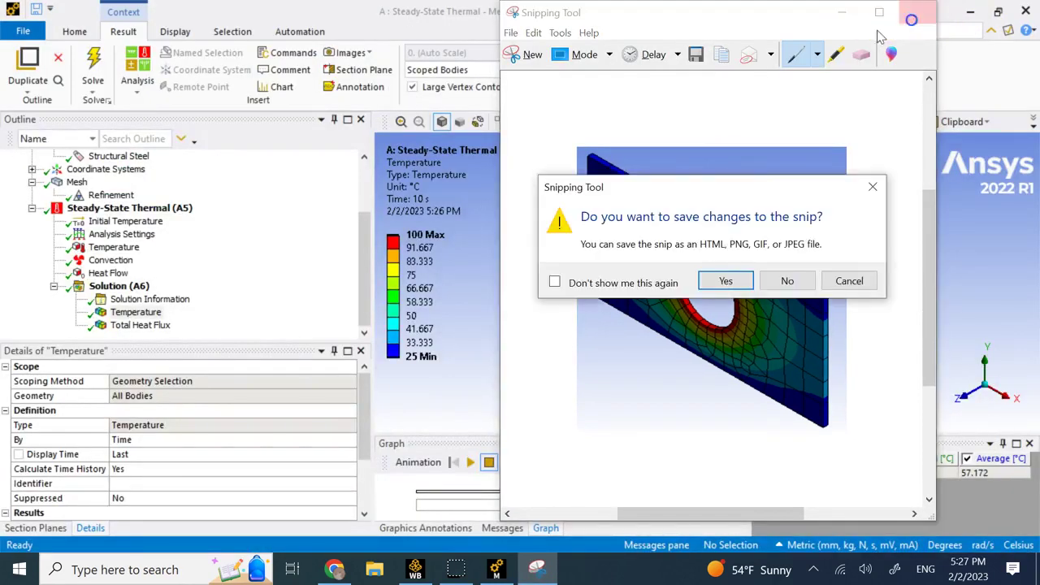
{"action": "left_click", "coordinate": [727, 281]}
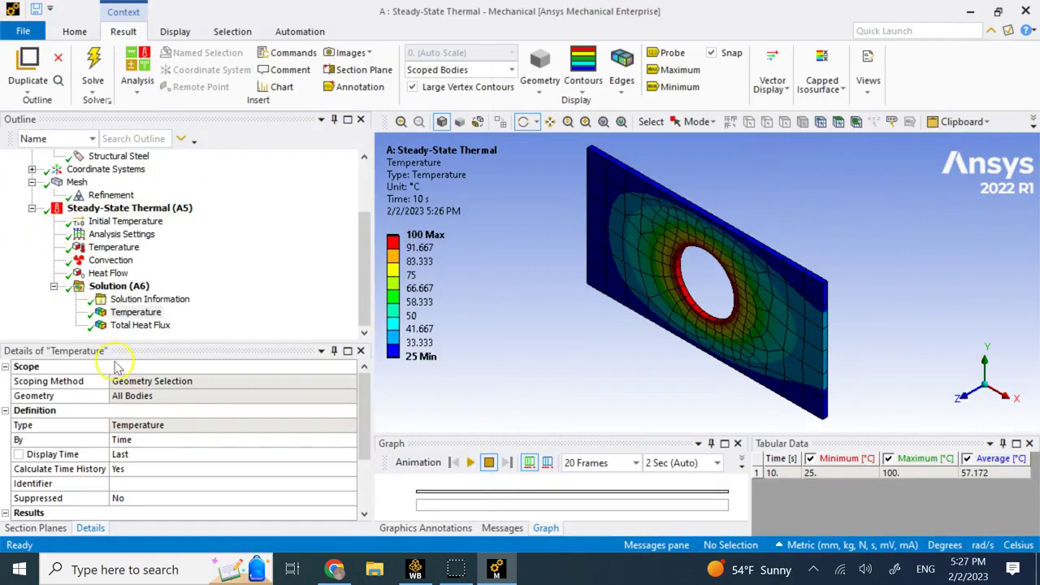
Set the Step End Time in Analysis Settings back to 1 s
{"action": "left_click", "coordinate": [120, 235]}
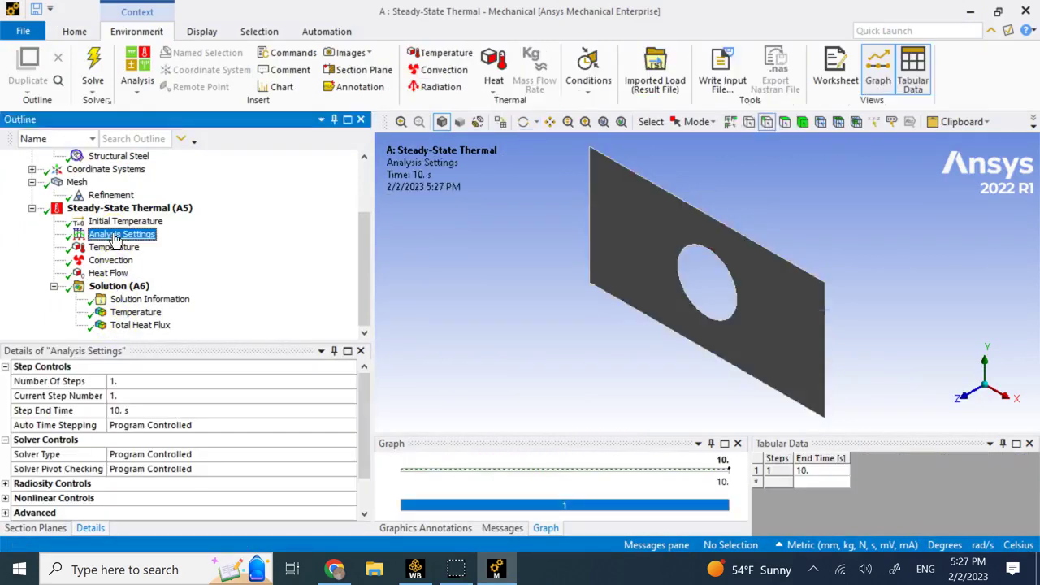
{"action": "left_click", "coordinate": [155, 410]}
{"action": "type", "text": "1"}
{"action": "key", "text": "Return"}
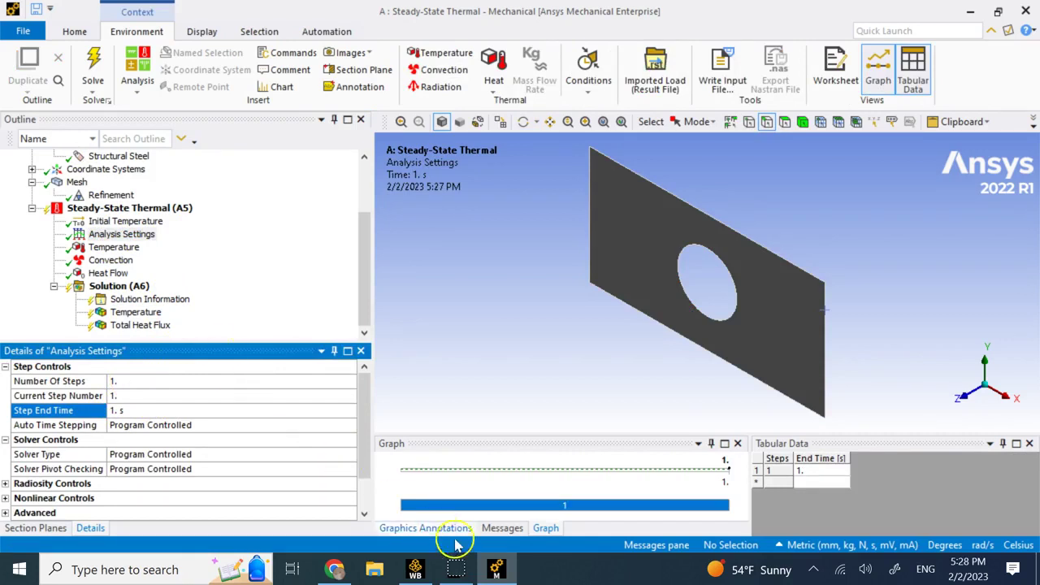
{"action": "left_click", "coordinate": [451, 572]}
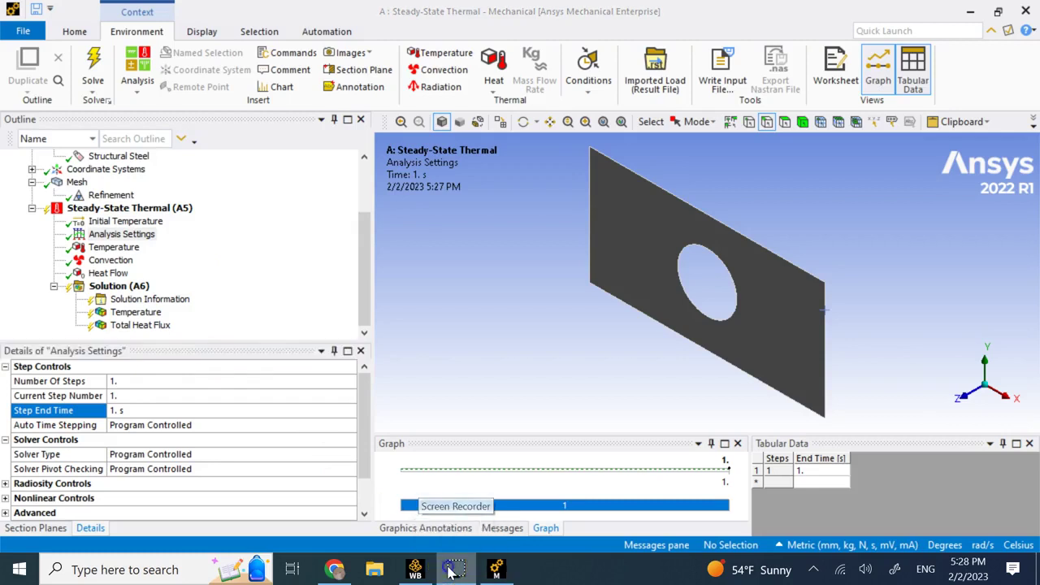